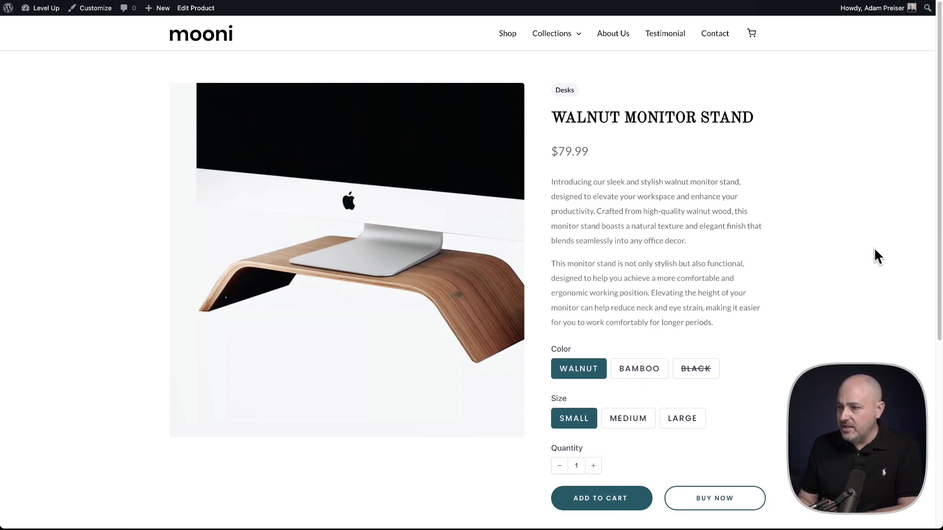
Select the Bamboo colour and Large size for the Walnut Monitor Stand, priced $99.99
{"action": "scroll", "coordinate": [873, 247], "scroll_direction": "down", "scroll_amount": 3}
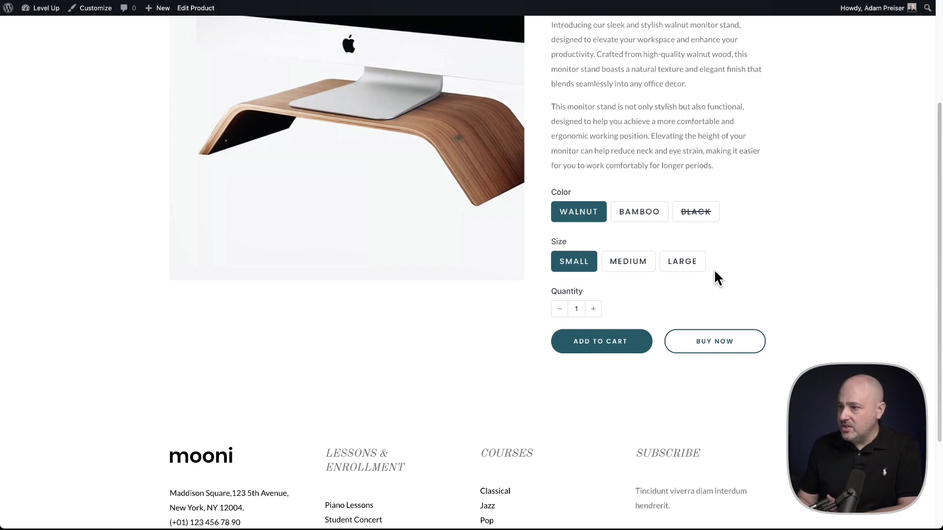
{"action": "left_click", "coordinate": [658, 215]}
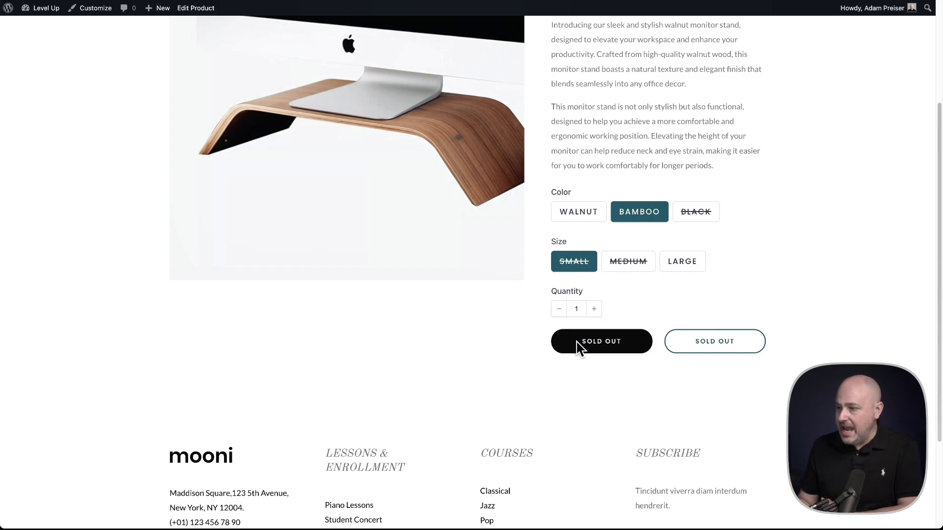
{"action": "left_click", "coordinate": [680, 265]}
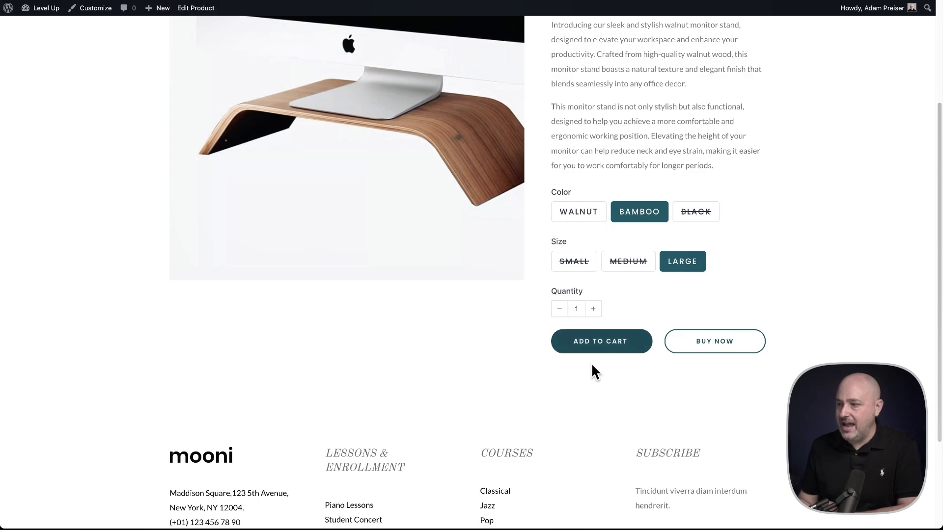
{"action": "scroll", "coordinate": [656, 314], "scroll_direction": "up", "scroll_amount": 4}
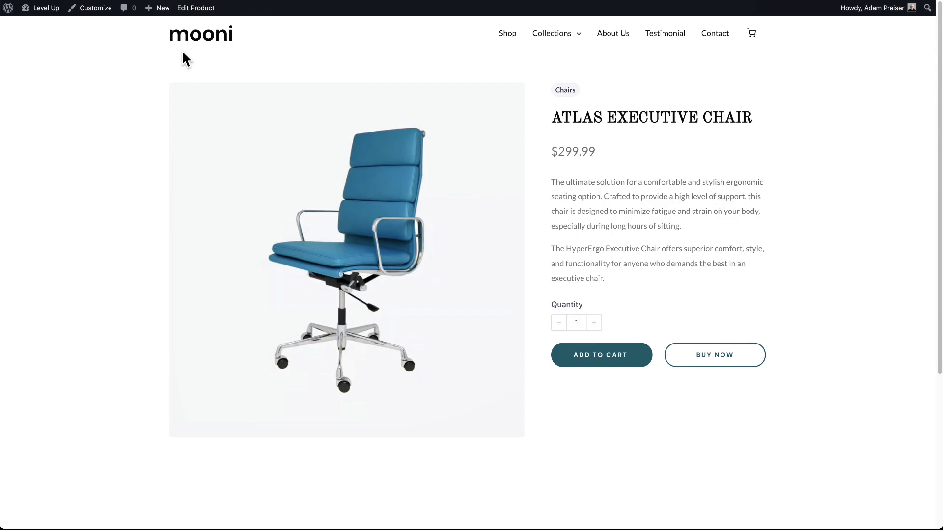
Edit the Atlas Executive Chair and turn on Track Quantity, showing 10 units in stock
{"action": "left_click", "coordinate": [196, 9]}
{"action": "scroll", "coordinate": [194, 148], "scroll_direction": "down", "scroll_amount": 6}
{"action": "scroll", "coordinate": [195, 148], "scroll_direction": "down", "scroll_amount": 4}
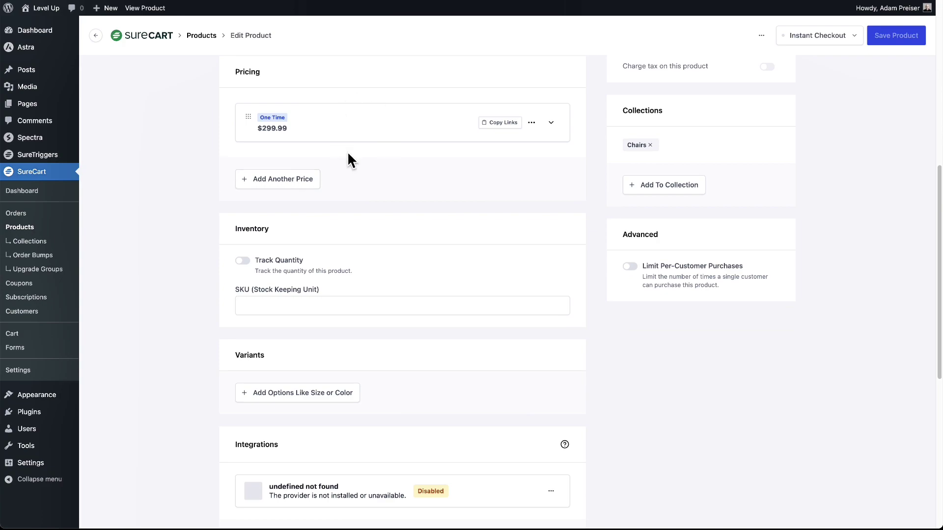
{"action": "scroll", "coordinate": [348, 154], "scroll_direction": "down", "scroll_amount": 1}
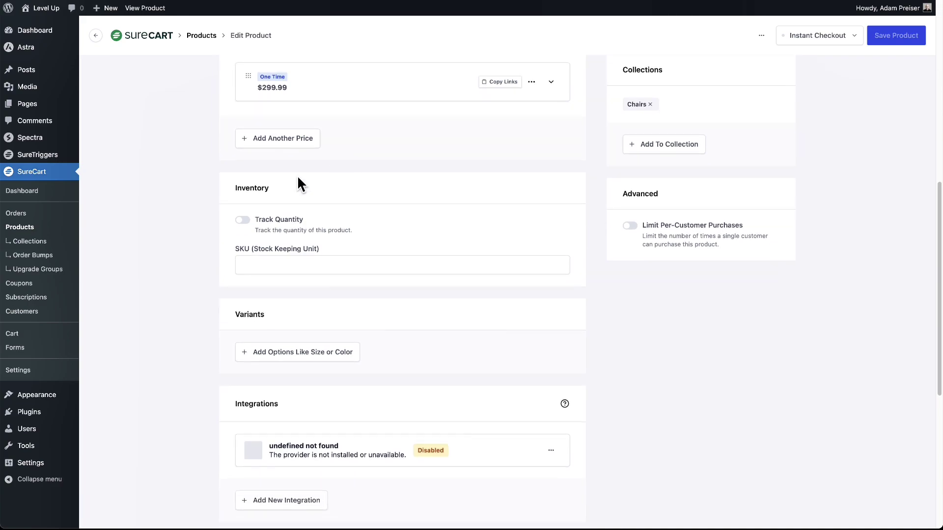
{"action": "left_click", "coordinate": [242, 220]}
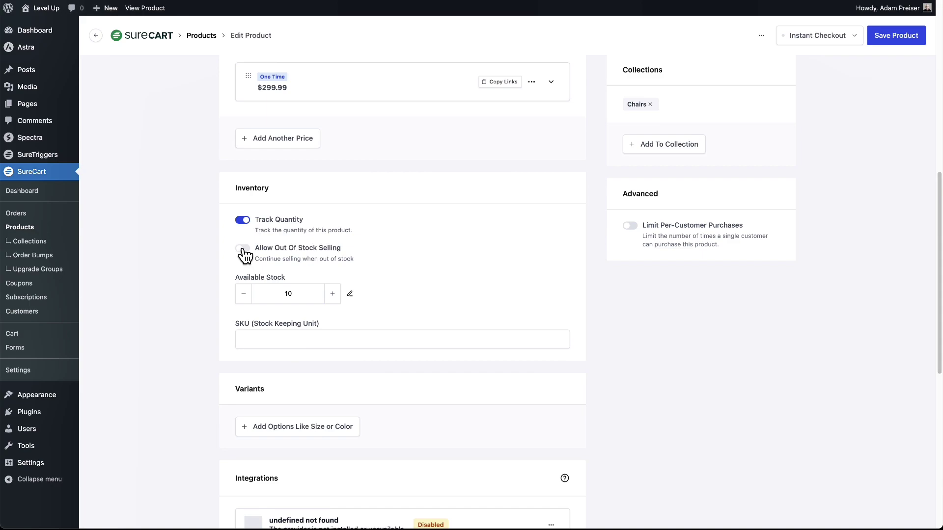
{"action": "scroll", "coordinate": [244, 254], "scroll_direction": "down", "scroll_amount": 3}
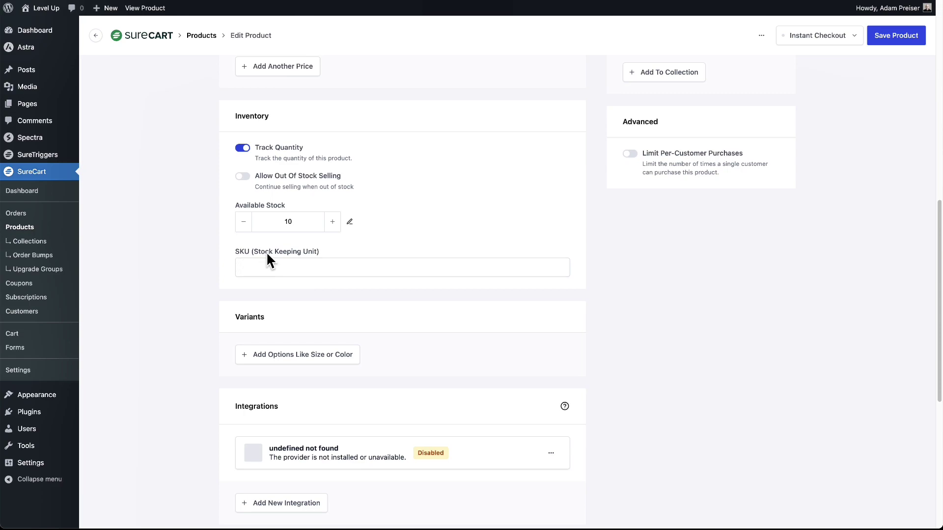
{"action": "scroll", "coordinate": [273, 255], "scroll_direction": "down", "scroll_amount": 3}
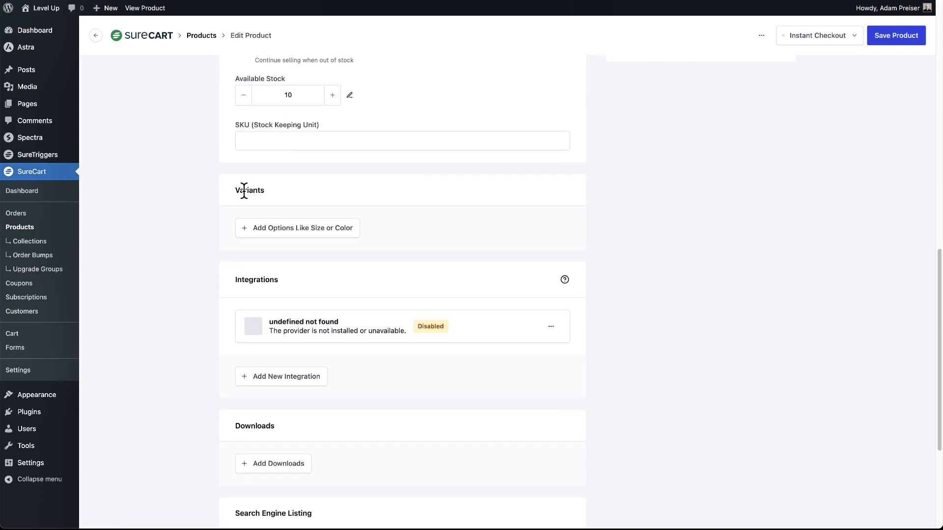
Add a chair option named Color with the values Blue, Black and White
{"action": "left_click", "coordinate": [288, 229]}
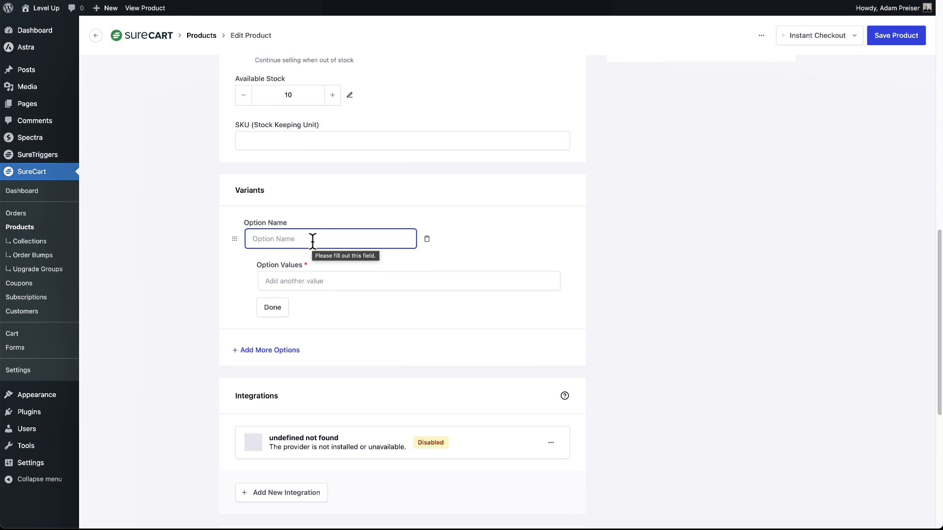
{"action": "type", "text": "Color"}
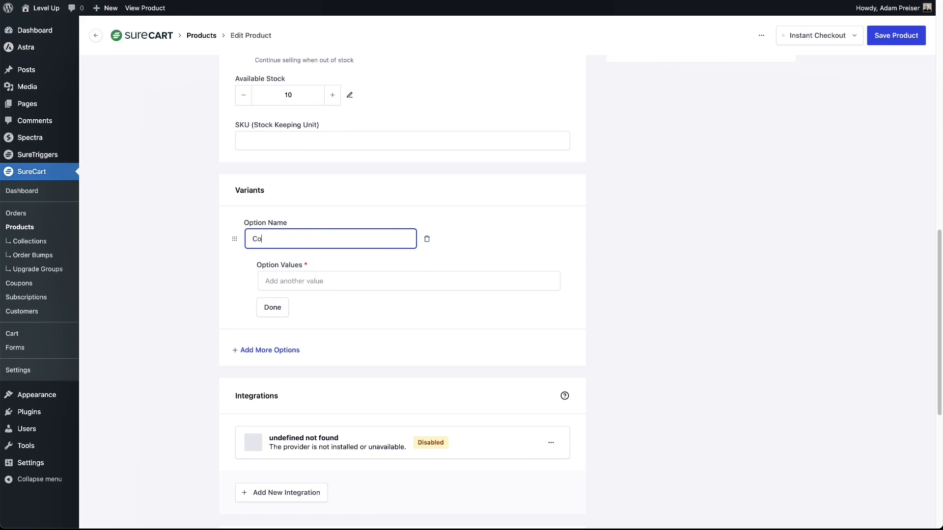
{"action": "left_click", "coordinate": [318, 283]}
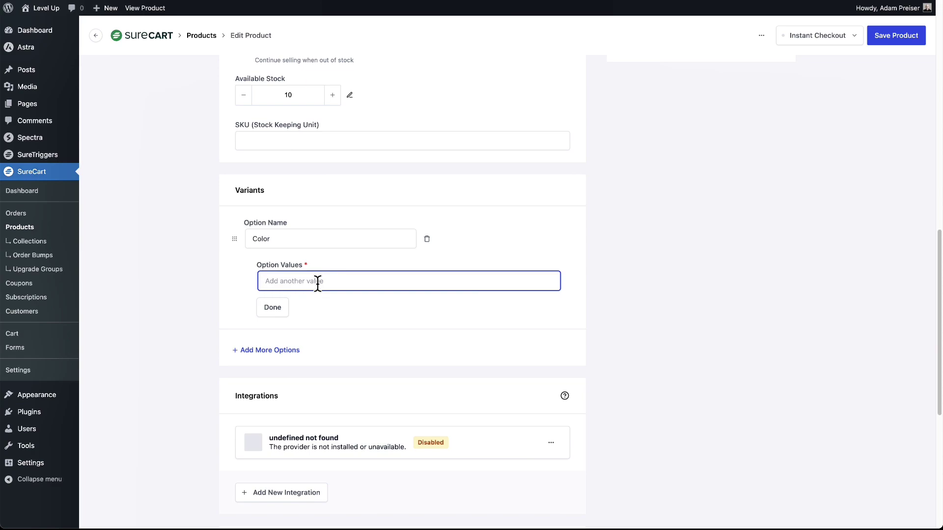
{"action": "type", "text": "Blue"}
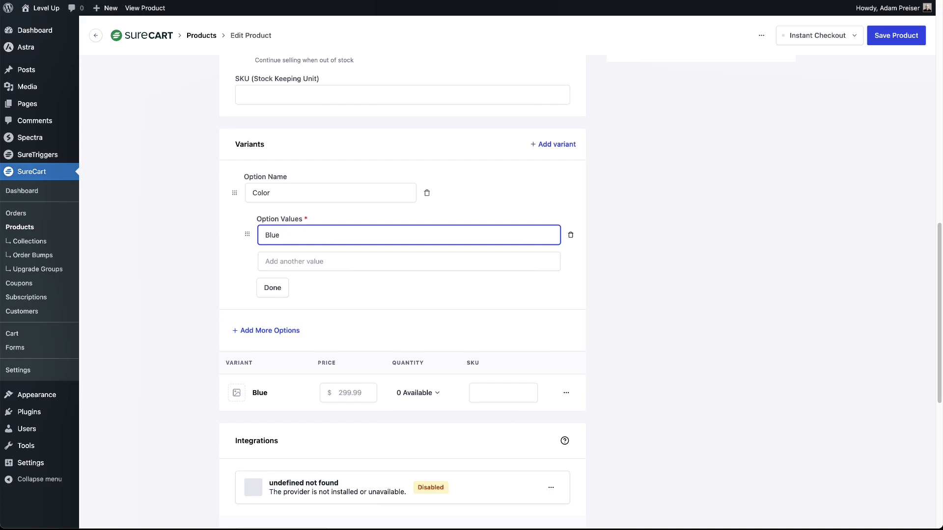
{"action": "left_click", "coordinate": [293, 261]}
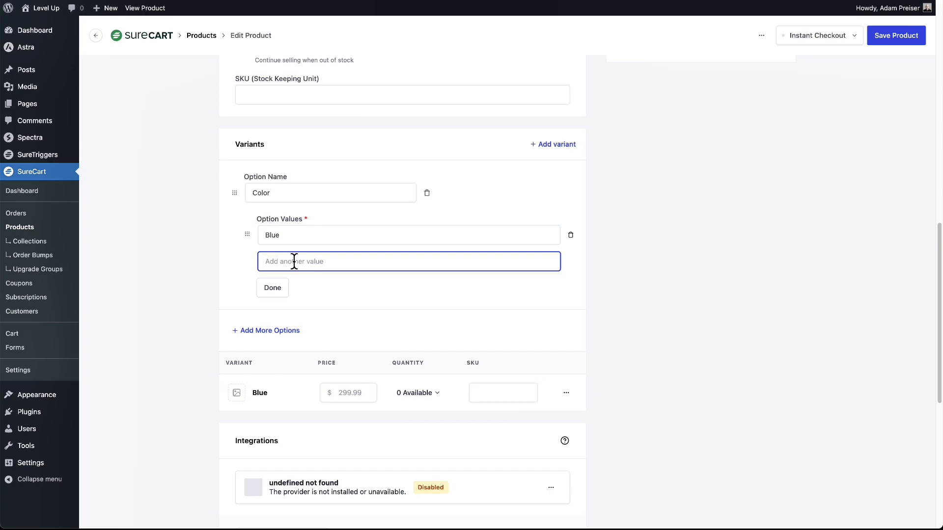
{"action": "type", "text": "B"}
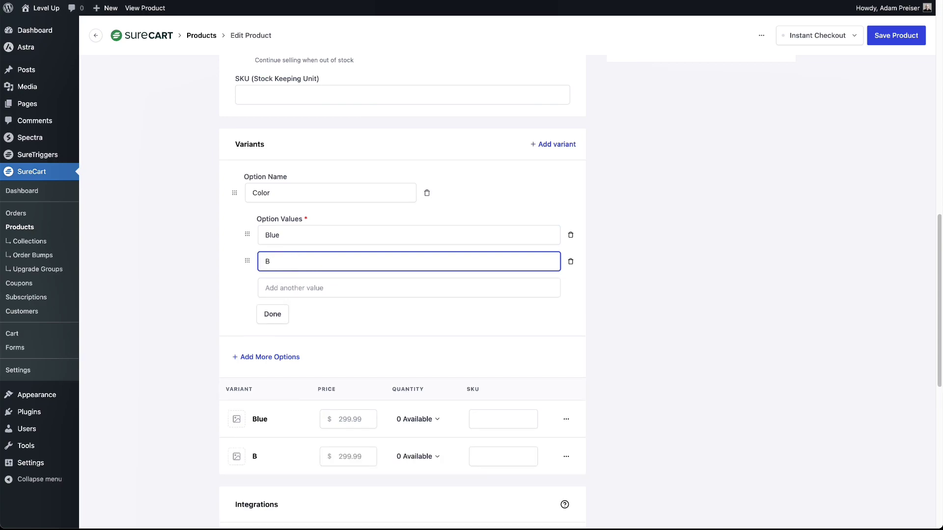
{"action": "type", "text": "lack"}
{"action": "left_click", "coordinate": [286, 279]}
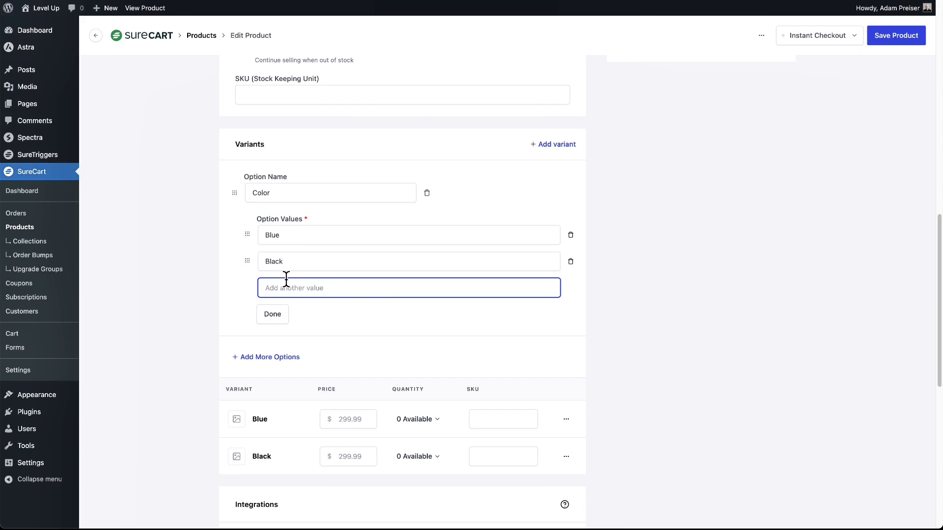
{"action": "type", "text": "White"}
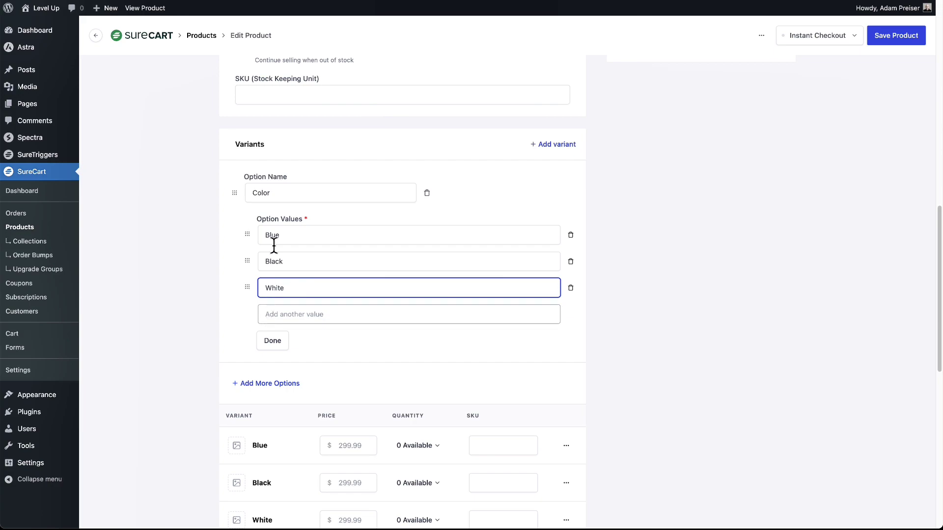
{"action": "left_click", "coordinate": [272, 341]}
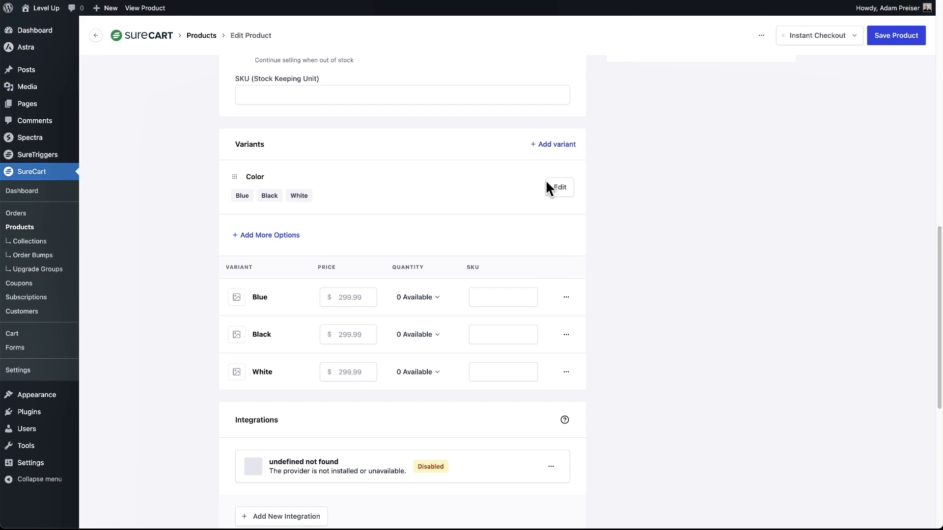
{"action": "left_click", "coordinate": [559, 192]}
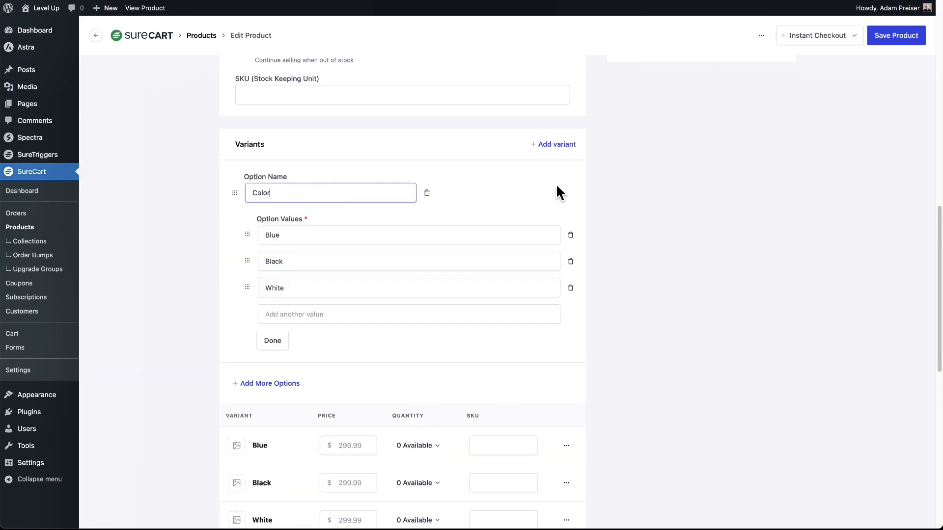
{"action": "left_click", "coordinate": [273, 342]}
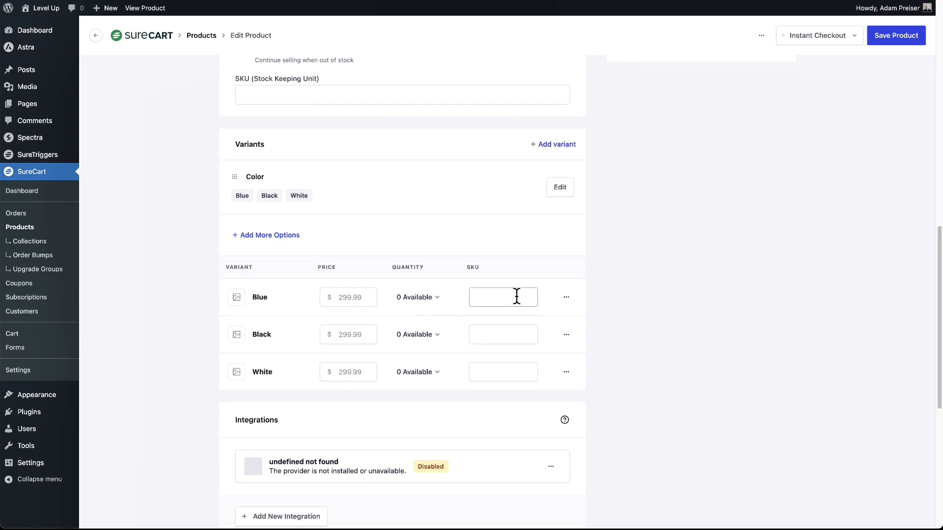
{"action": "left_click", "coordinate": [566, 298]}
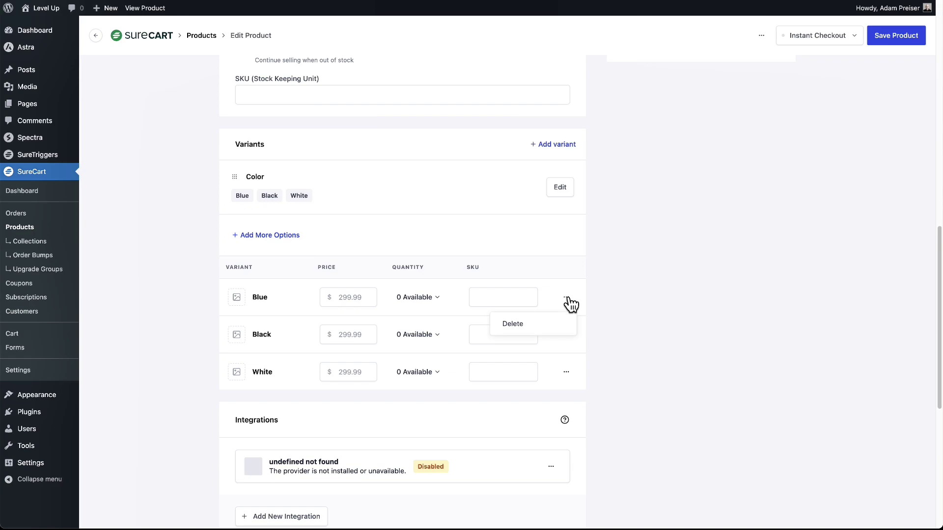
{"action": "left_click", "coordinate": [587, 297]}
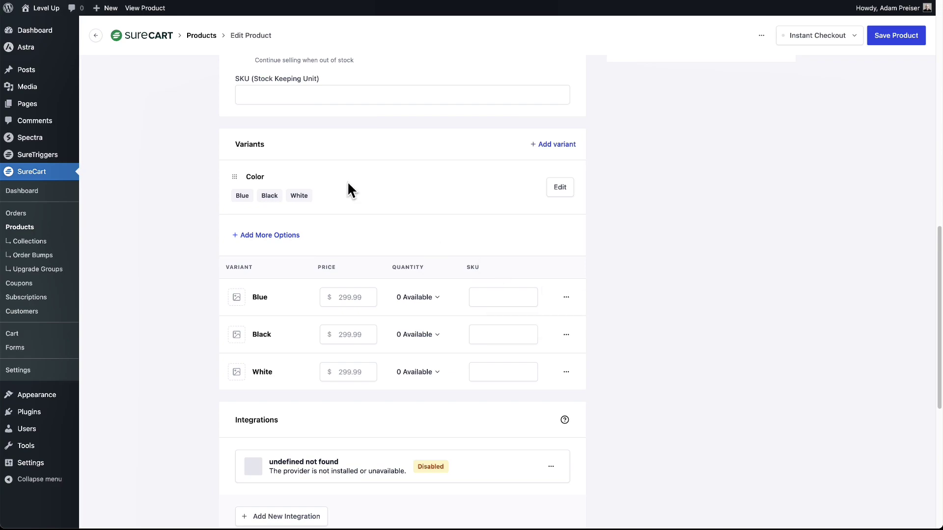
Add a second option named Size with the values Small, Medium and Large
{"action": "left_click", "coordinate": [254, 240]}
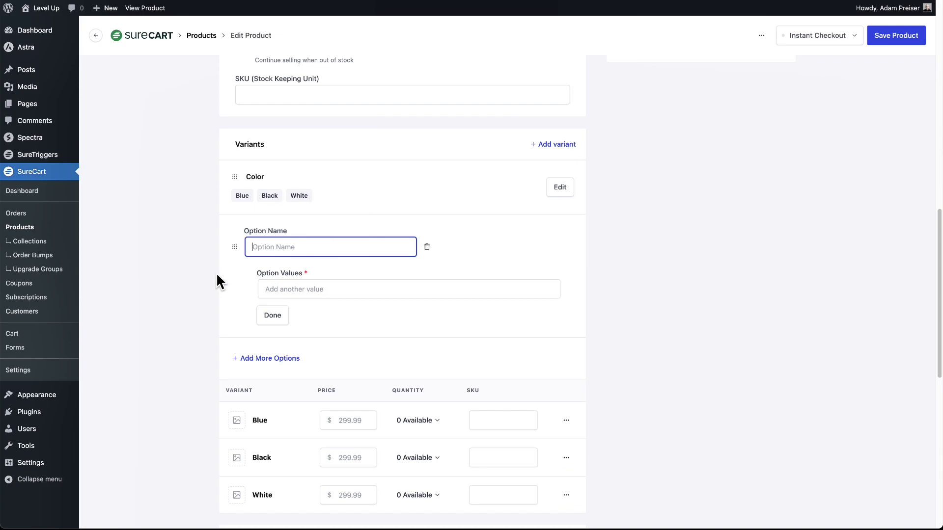
{"action": "type", "text": "Size"}
{"action": "left_click", "coordinate": [289, 284]}
{"action": "type", "text": "Small"}
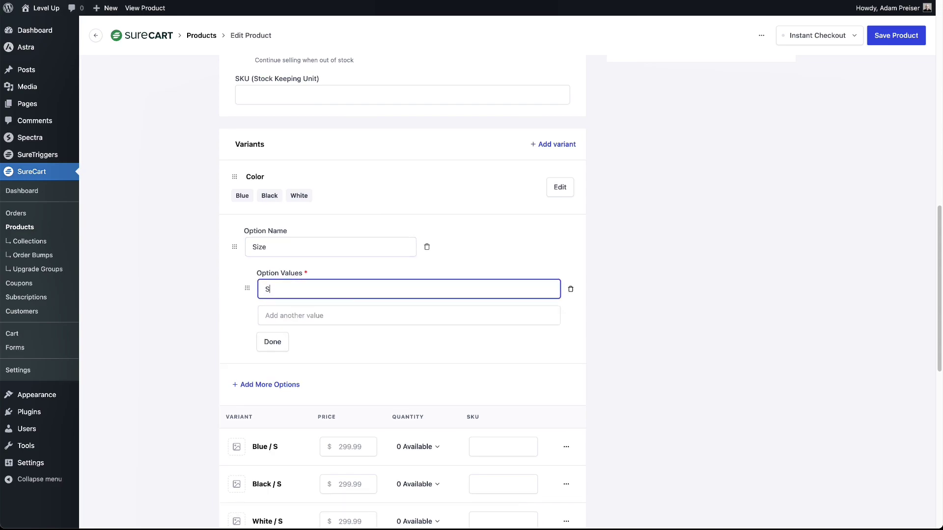
{"action": "left_click", "coordinate": [281, 314]}
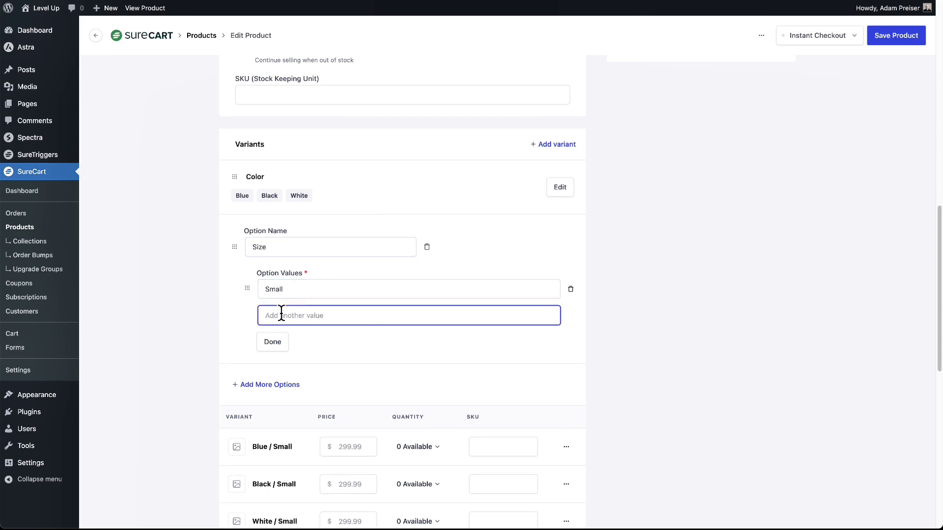
{"action": "type", "text": "Mediul"}
{"action": "key", "text": "BackSpace"}
{"action": "type", "text": "m"}
{"action": "left_click", "coordinate": [314, 344]}
{"action": "type", "text": "Large"}
{"action": "left_click", "coordinate": [271, 394]}
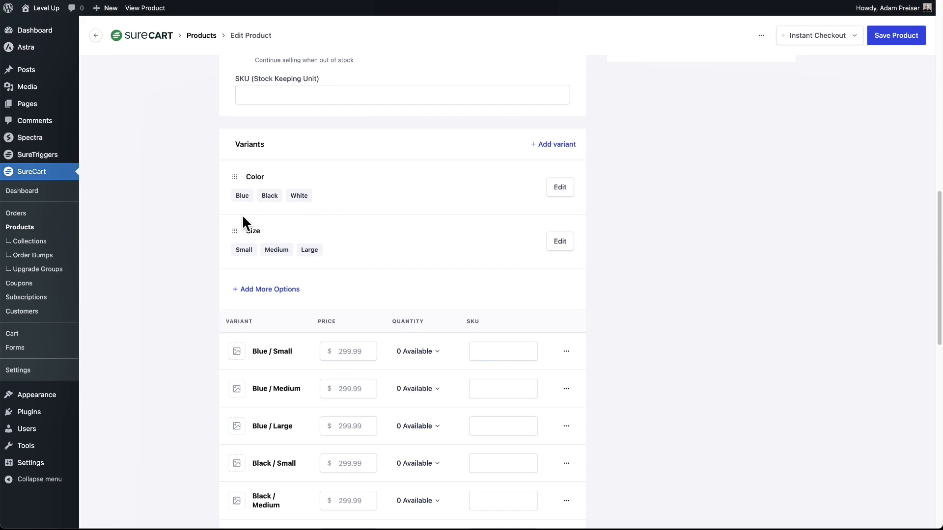
Delete the White / Large row from the chair's variant table
{"action": "scroll", "coordinate": [190, 209], "scroll_direction": "down", "scroll_amount": 3}
{"action": "scroll", "coordinate": [188, 204], "scroll_direction": "down", "scroll_amount": 3}
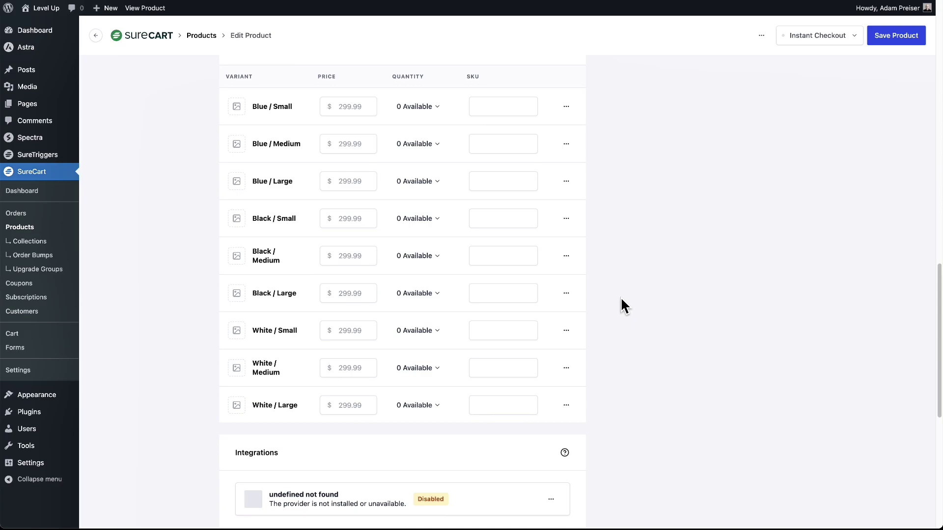
{"action": "scroll", "coordinate": [622, 300], "scroll_direction": "up", "scroll_amount": 2}
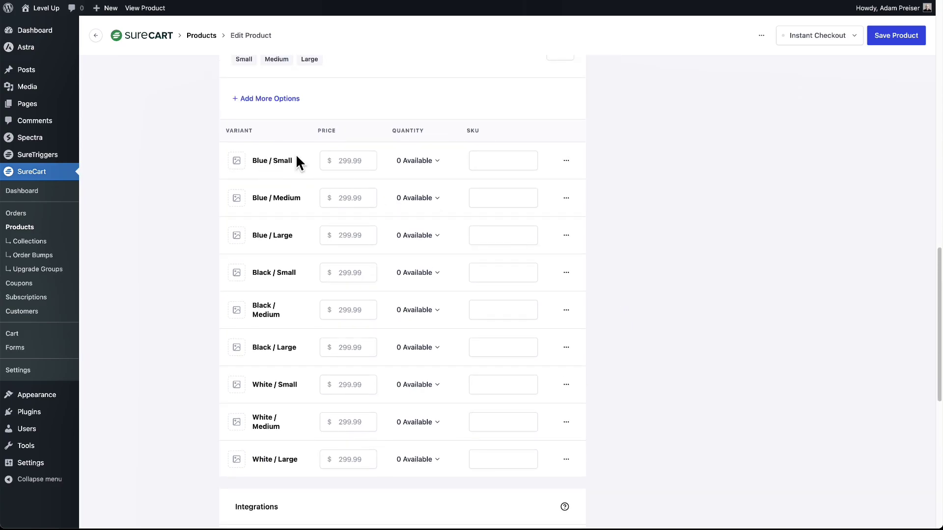
{"action": "left_click", "coordinate": [568, 162]}
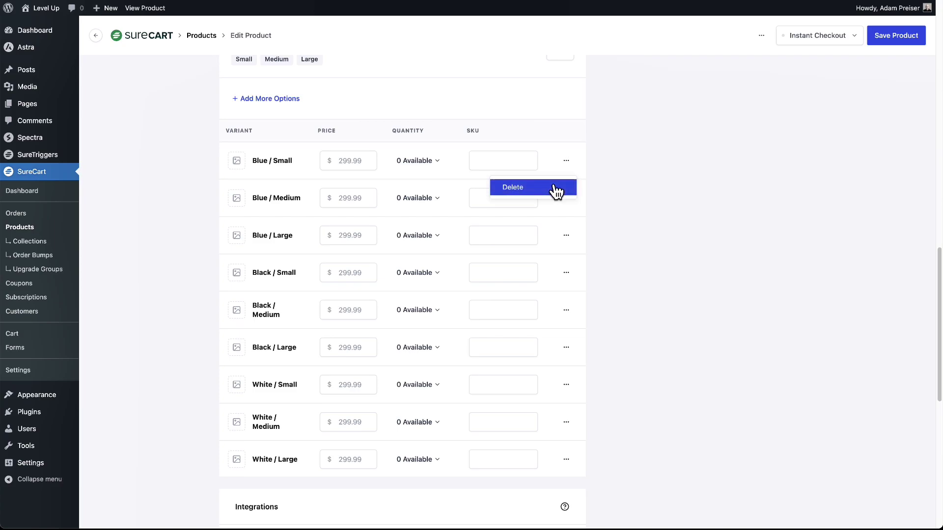
{"action": "scroll", "coordinate": [609, 177], "scroll_direction": "down", "scroll_amount": 3}
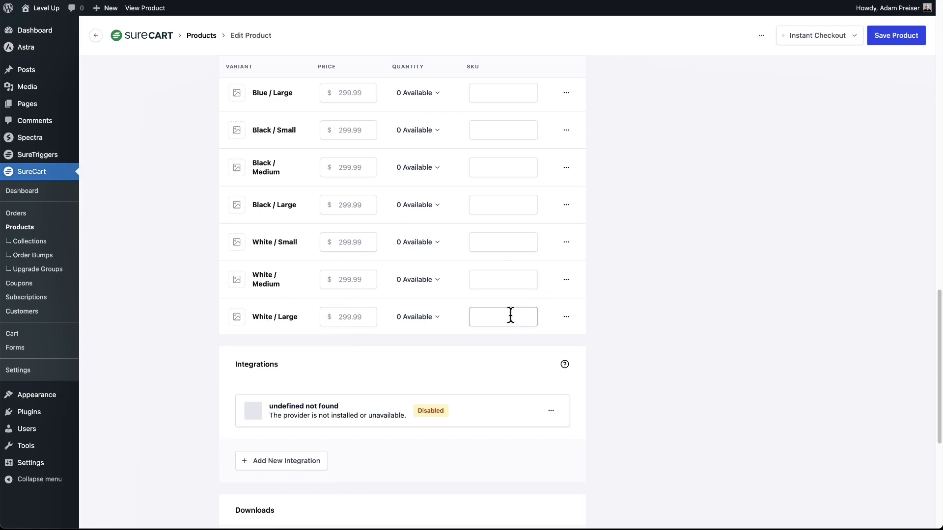
{"action": "left_click", "coordinate": [565, 317]}
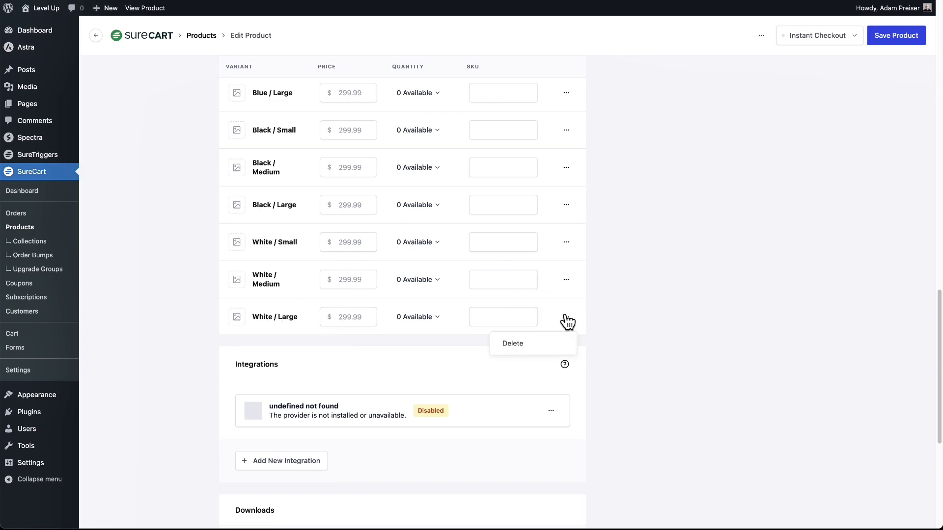
{"action": "left_click", "coordinate": [551, 346]}
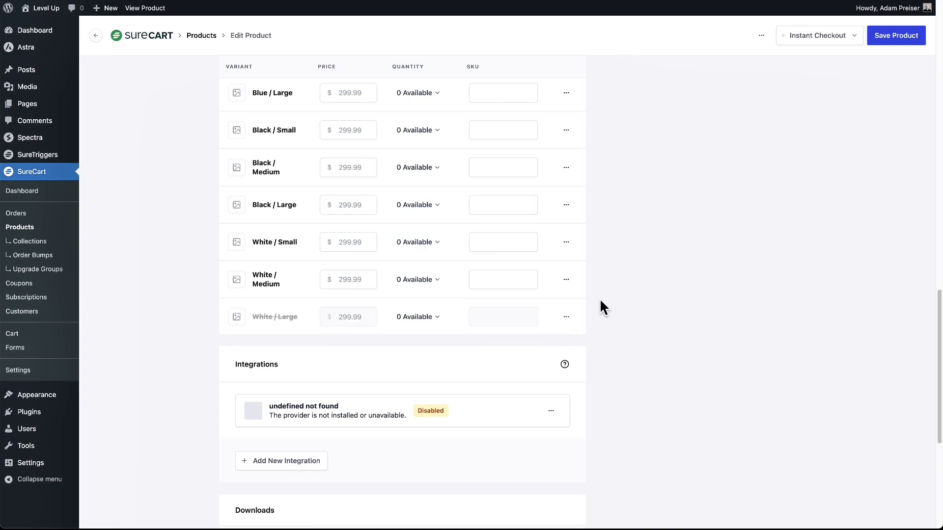
{"action": "scroll", "coordinate": [599, 299], "scroll_direction": "up", "scroll_amount": 4}
{"action": "scroll", "coordinate": [600, 300], "scroll_direction": "up", "scroll_amount": 3}
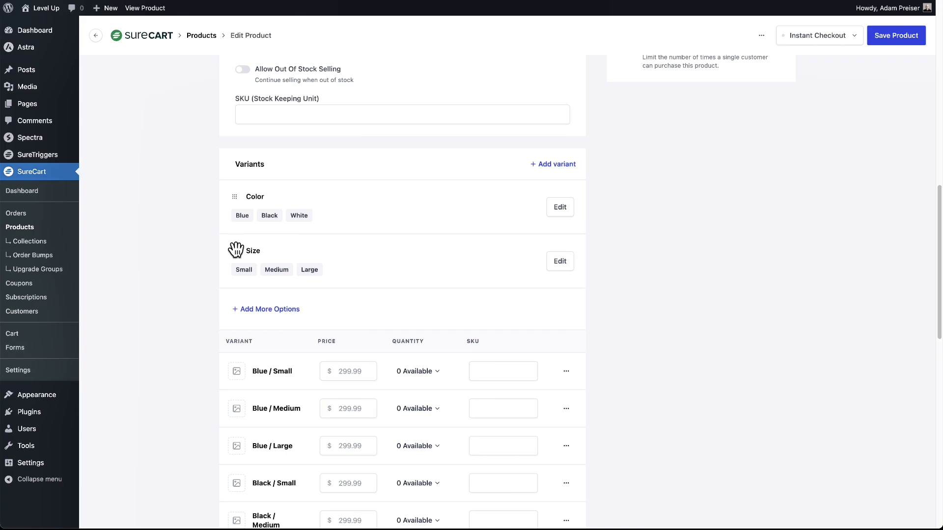
Reorder the Color values to Black, Blue, White, keeping Color above Size
{"action": "left_click_drag", "start_coordinate": [236, 248], "coordinate": [236, 201]}
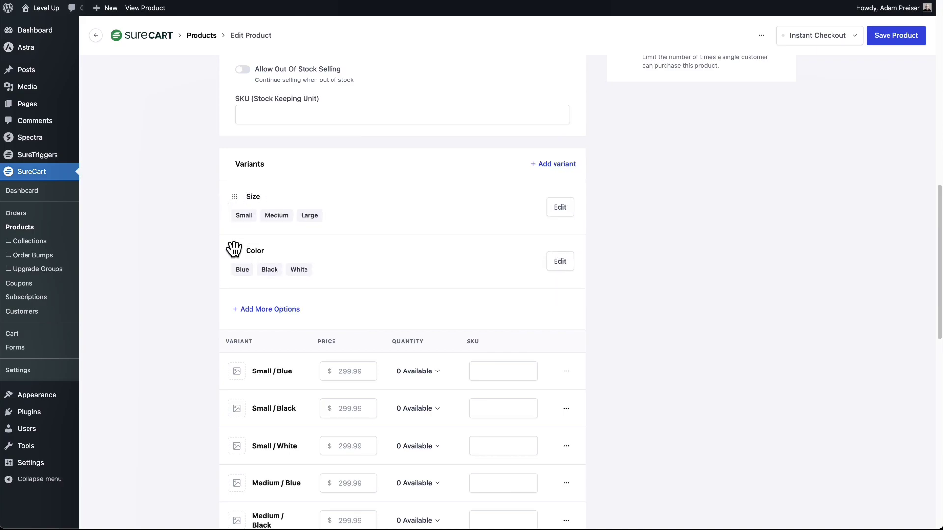
{"action": "left_click_drag", "start_coordinate": [235, 249], "coordinate": [231, 204]}
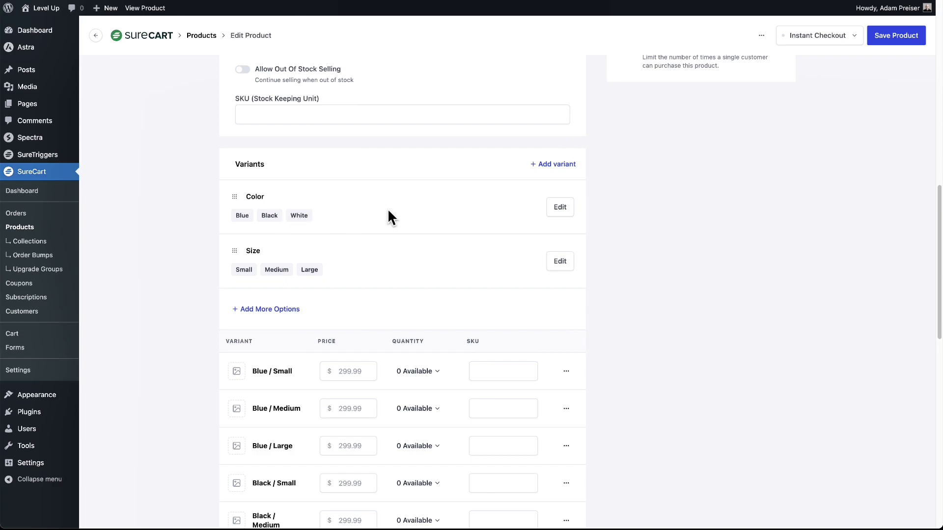
{"action": "left_click", "coordinate": [560, 208]}
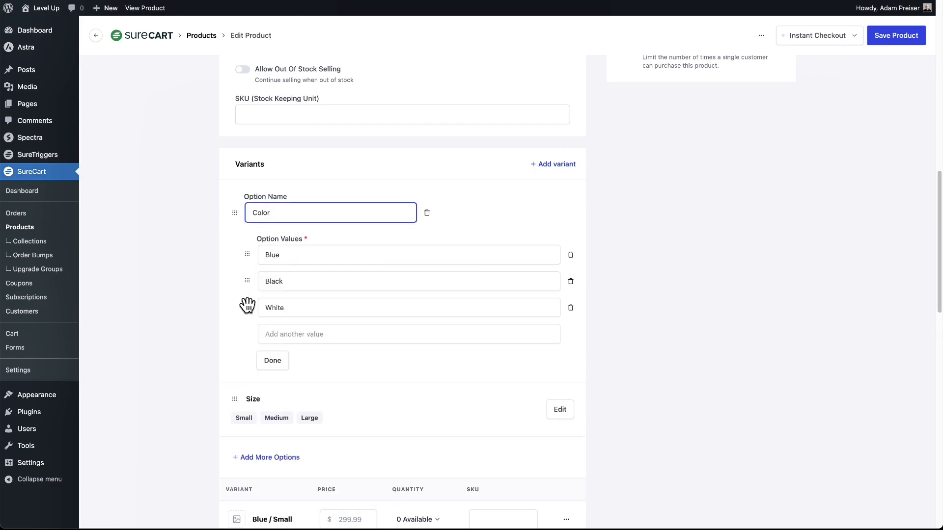
{"action": "left_click_drag", "start_coordinate": [247, 281], "coordinate": [246, 254]}
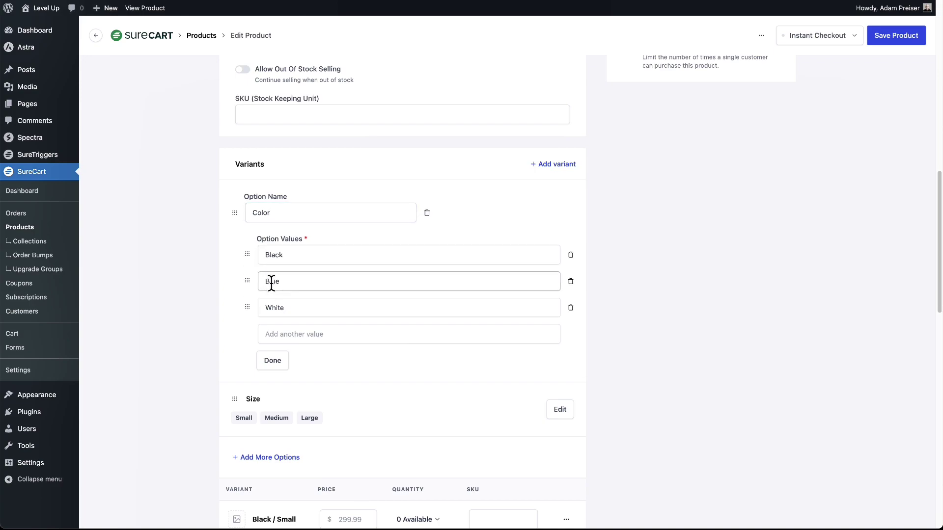
{"action": "left_click", "coordinate": [273, 362]}
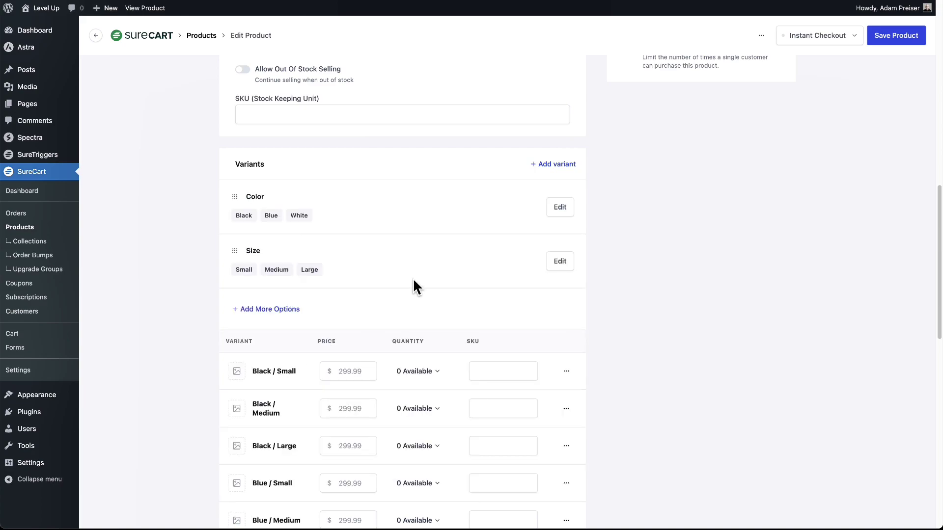
Set the Black / Small variant's available stock to 10
{"action": "scroll", "coordinate": [413, 280], "scroll_direction": "down", "scroll_amount": 5}
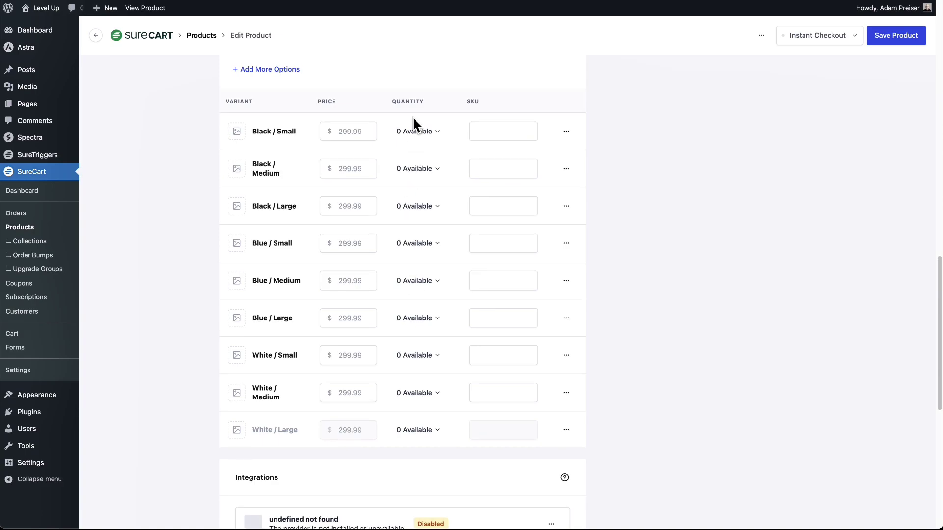
{"action": "left_click", "coordinate": [434, 139]}
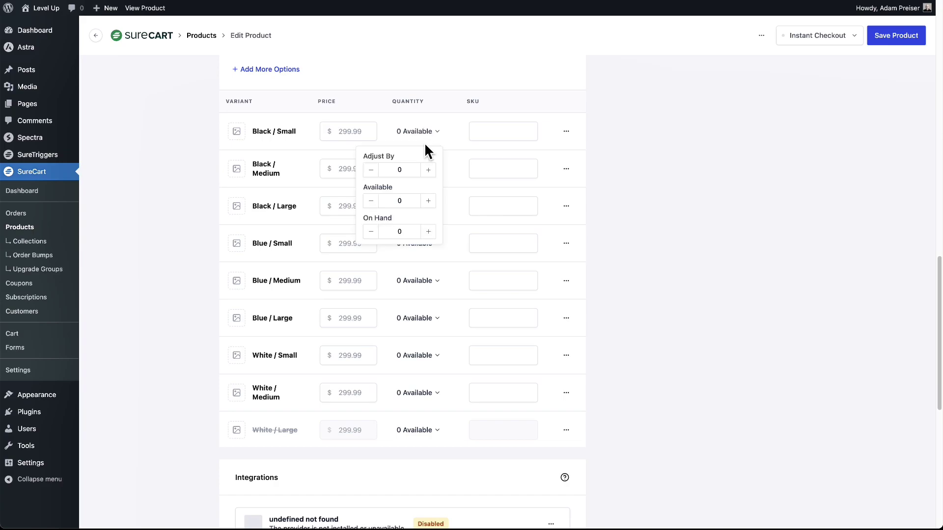
{"action": "left_click", "coordinate": [417, 170]}
{"action": "left_click", "coordinate": [398, 201]}
{"action": "type", "text": "1"}
{"action": "left_click", "coordinate": [450, 192]}
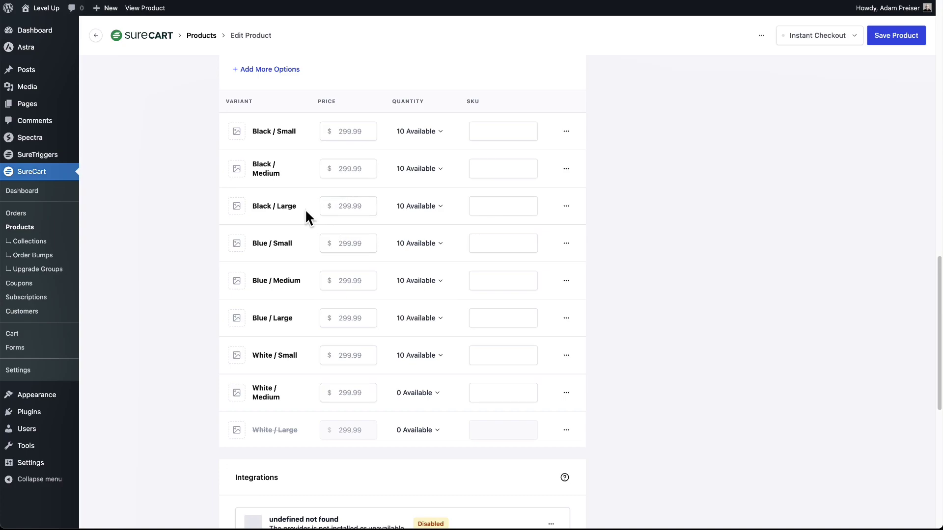
Price the Black / Large and Blue / Large variants at $349.99
{"action": "left_click", "coordinate": [339, 206]}
{"action": "type", "text": "349.99"}
{"action": "double_click", "coordinate": [354, 201]}
{"action": "key", "text": "ctrl+c"}
{"action": "left_click", "coordinate": [349, 317]}
{"action": "key", "text": "ctrl+v"}
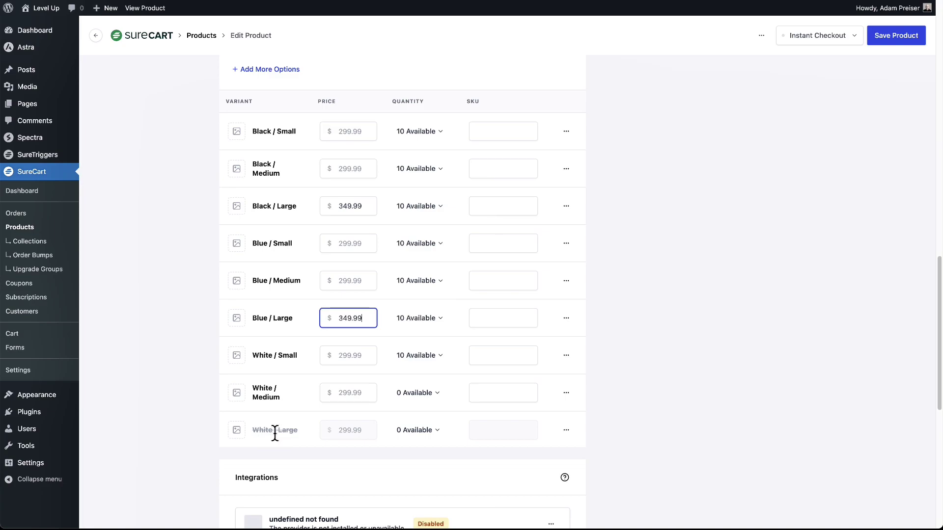
{"action": "left_click", "coordinate": [635, 320]}
{"action": "scroll", "coordinate": [522, 296], "scroll_direction": "up", "scroll_amount": 5}
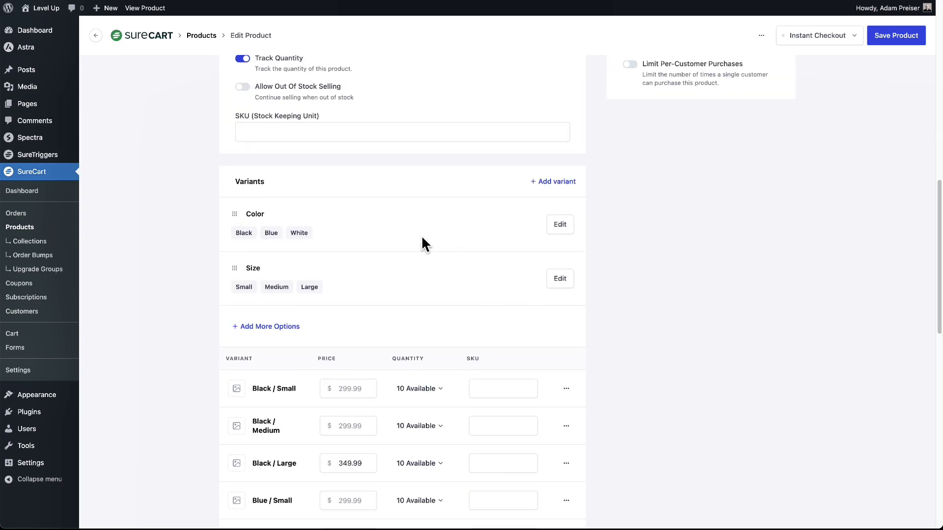
{"action": "scroll", "coordinate": [468, 247], "scroll_direction": "up", "scroll_amount": 4}
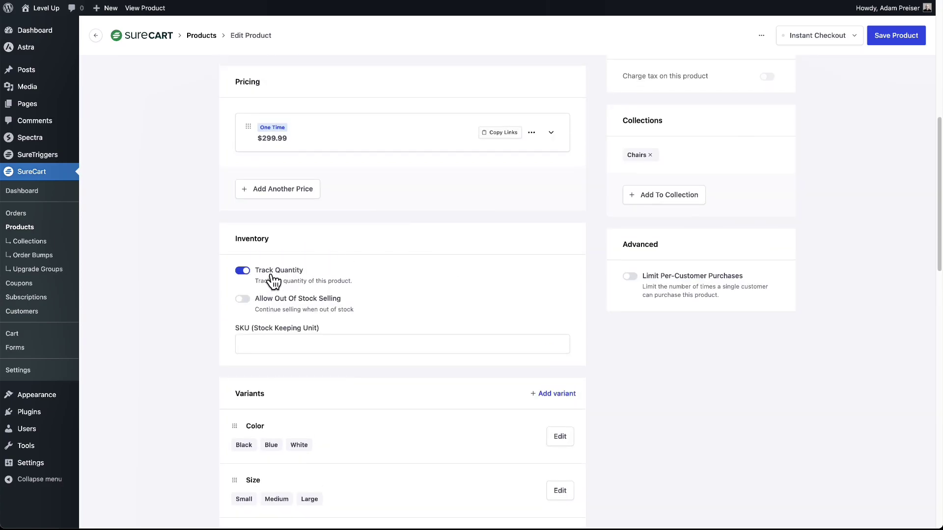
{"action": "scroll", "coordinate": [482, 288], "scroll_direction": "up", "scroll_amount": 6}
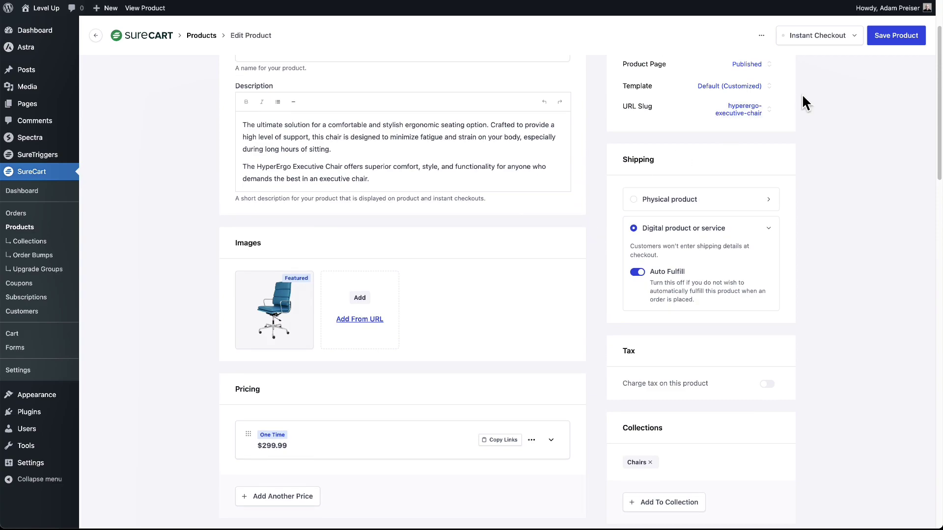
Save the chair product and view it on the storefront
{"action": "left_click", "coordinate": [887, 42]}
{"action": "left_click", "coordinate": [142, 9]}
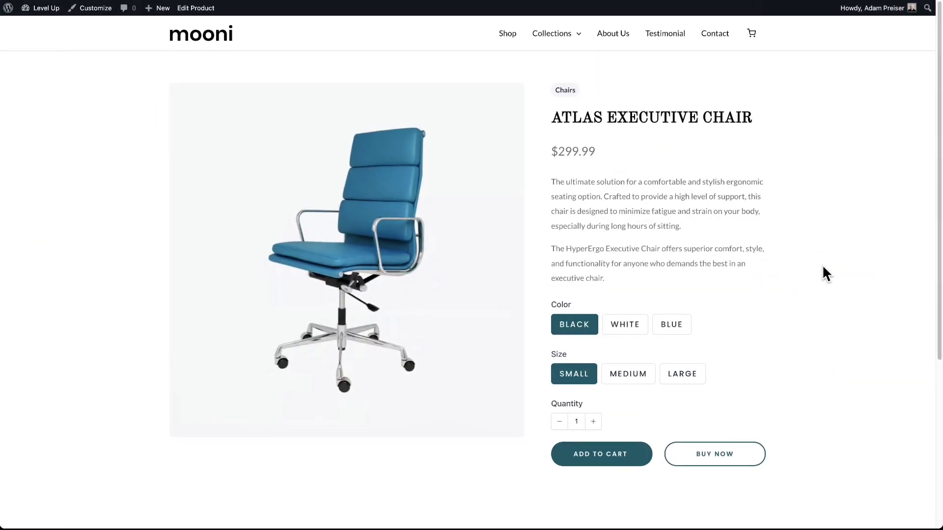
{"action": "scroll", "coordinate": [823, 267], "scroll_direction": "down", "scroll_amount": 1}
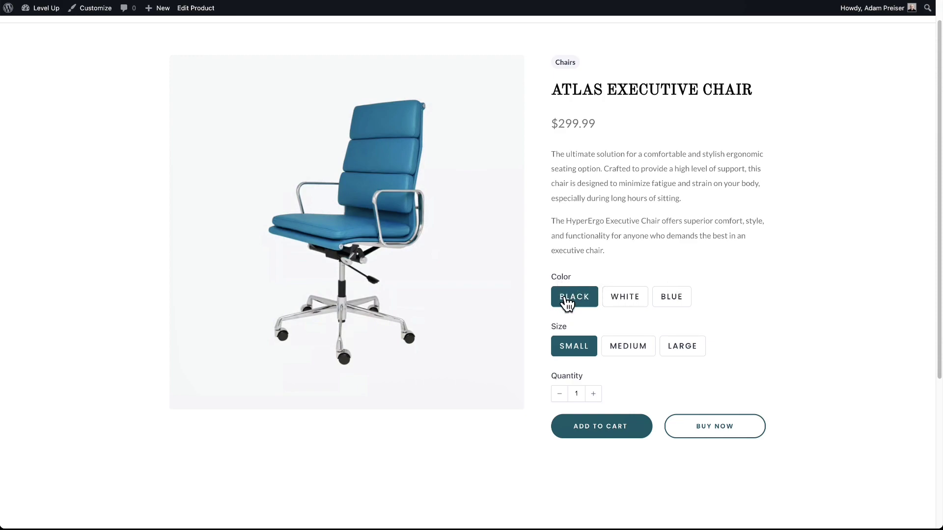
Pick Black / Large to see the $349.99 price, then switch the colour to White
{"action": "left_click", "coordinate": [630, 304]}
{"action": "left_click", "coordinate": [670, 303]}
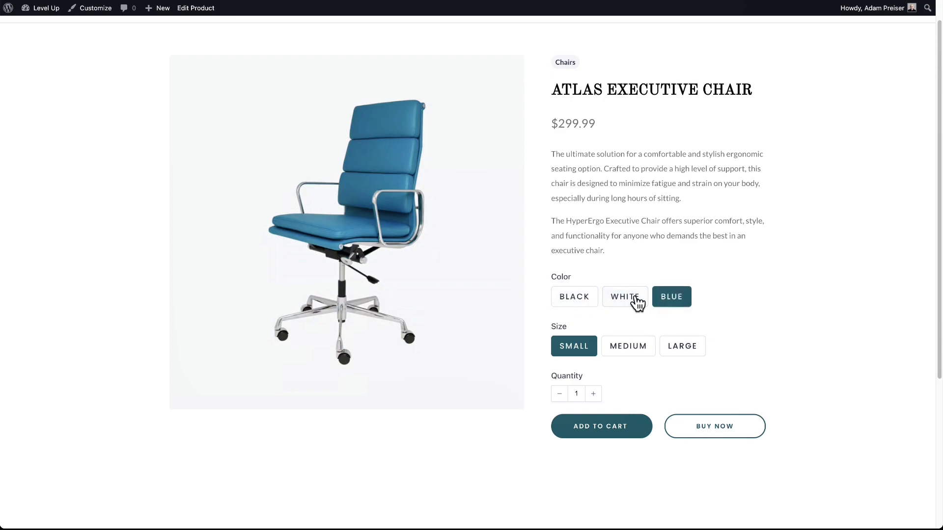
{"action": "left_click", "coordinate": [589, 304]}
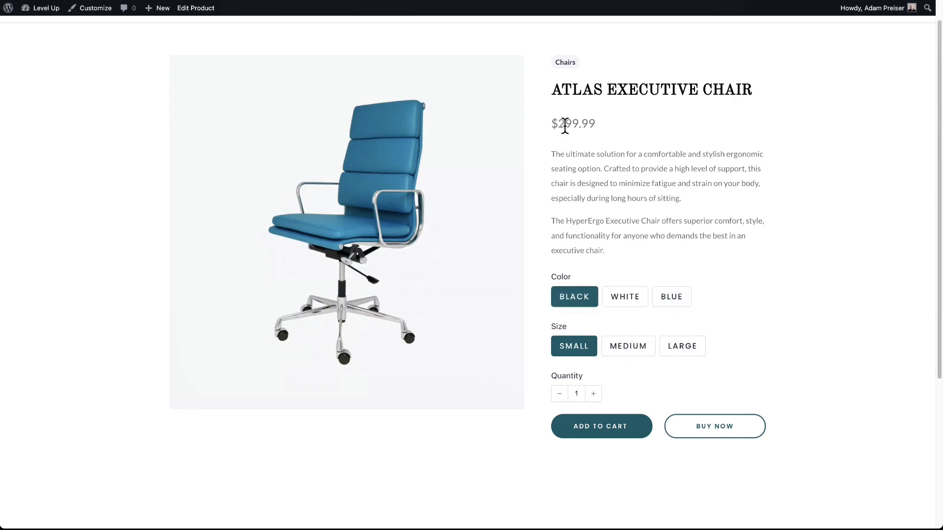
{"action": "left_click", "coordinate": [693, 348]}
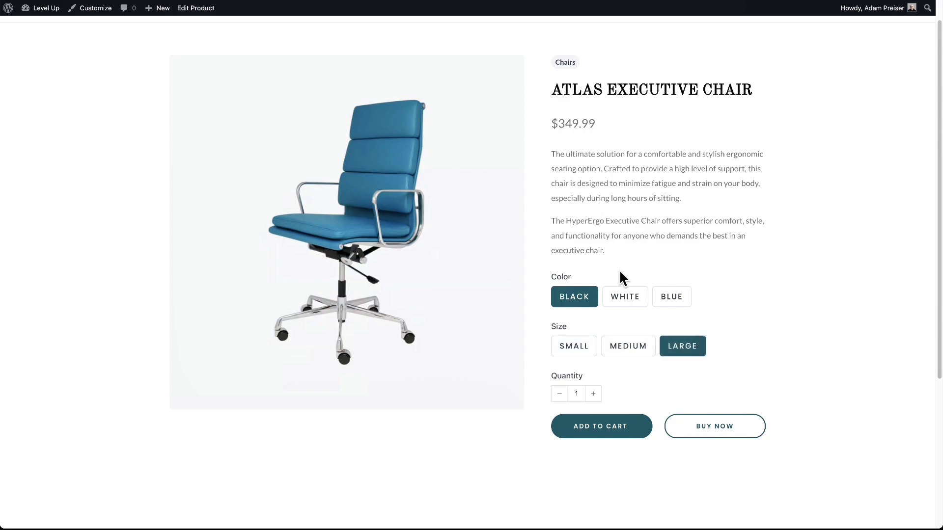
{"action": "left_click", "coordinate": [626, 300]}
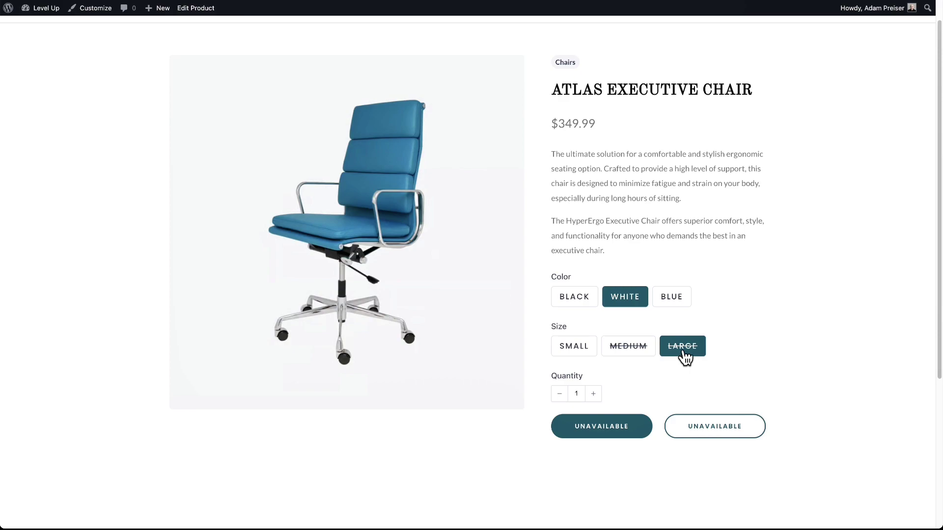
Try White in Medium, Small, Medium and Large: sold out, purchasable, then unavailable
{"action": "left_click", "coordinate": [642, 352]}
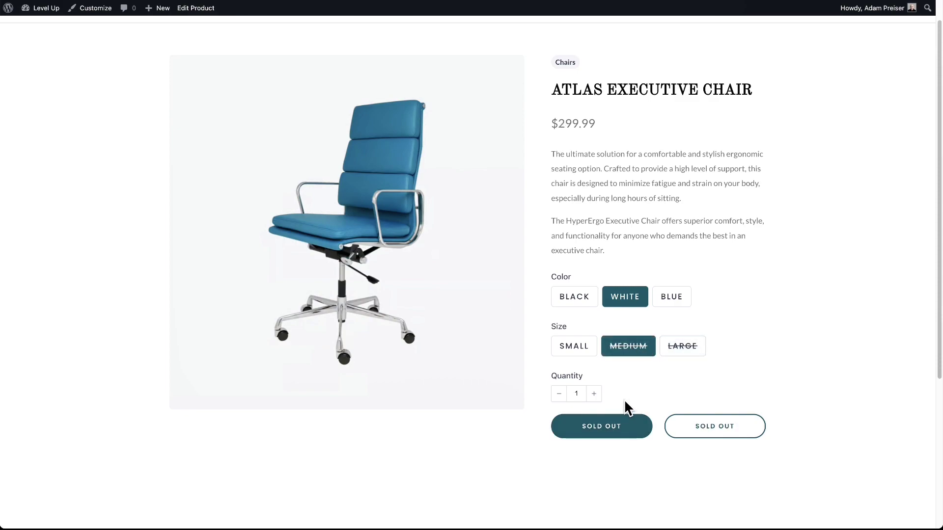
{"action": "left_click", "coordinate": [578, 349]}
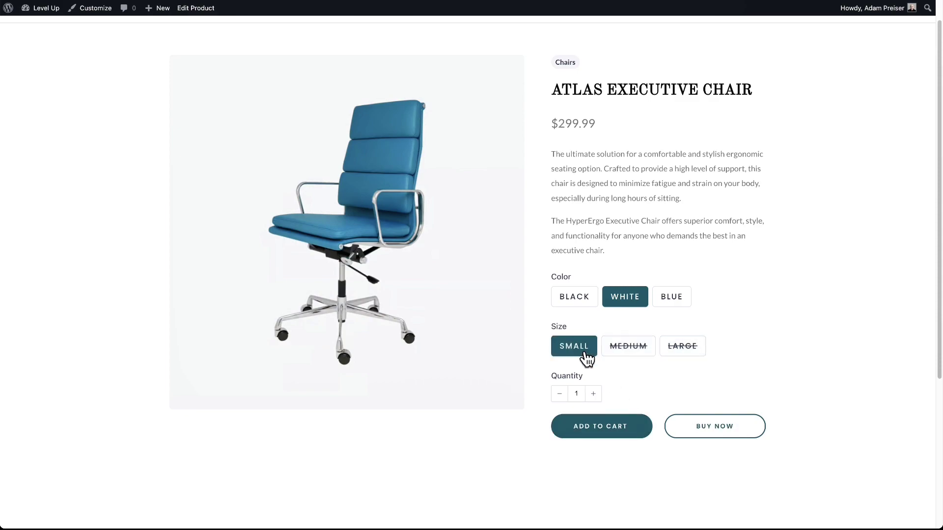
{"action": "left_click", "coordinate": [632, 347]}
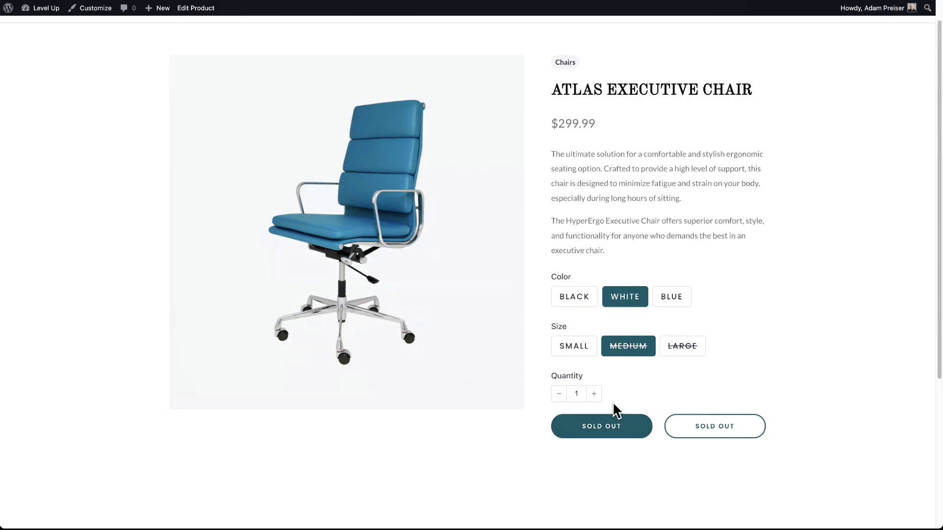
{"action": "left_click", "coordinate": [682, 354]}
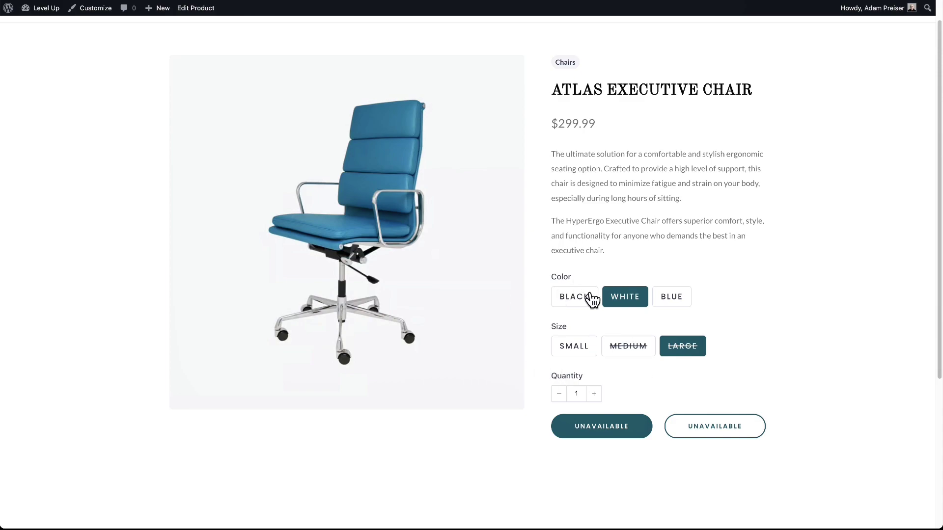
From the chair's product editor, open its Products template in the WordPress site editor
{"action": "left_click", "coordinate": [191, 10]}
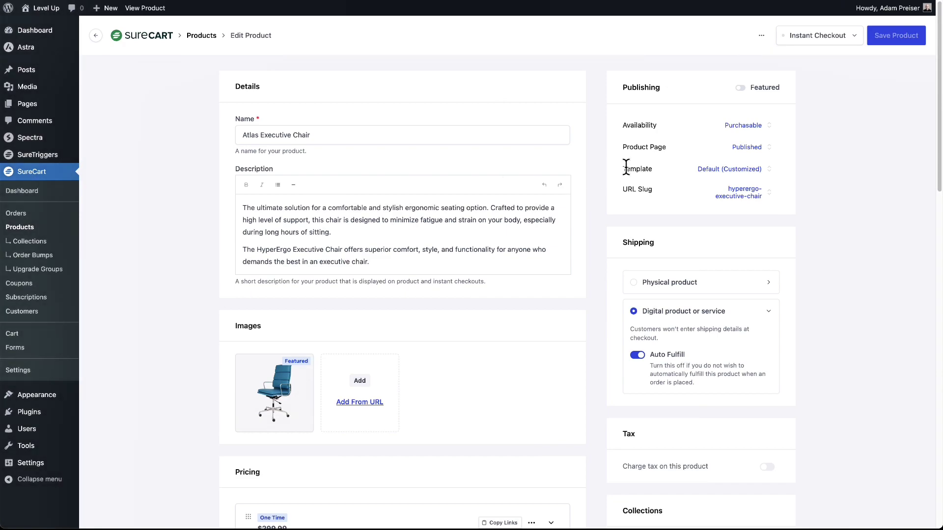
{"action": "left_click", "coordinate": [738, 170]}
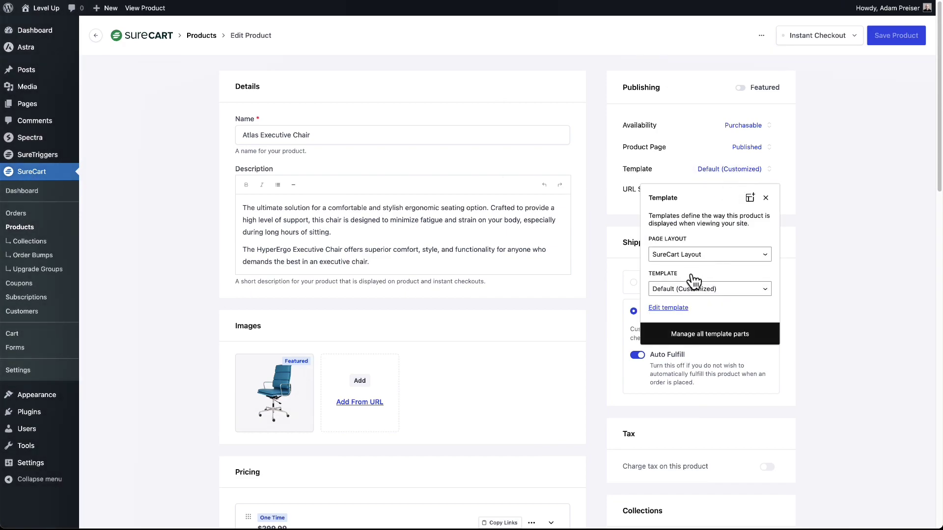
{"action": "left_click", "coordinate": [670, 308]}
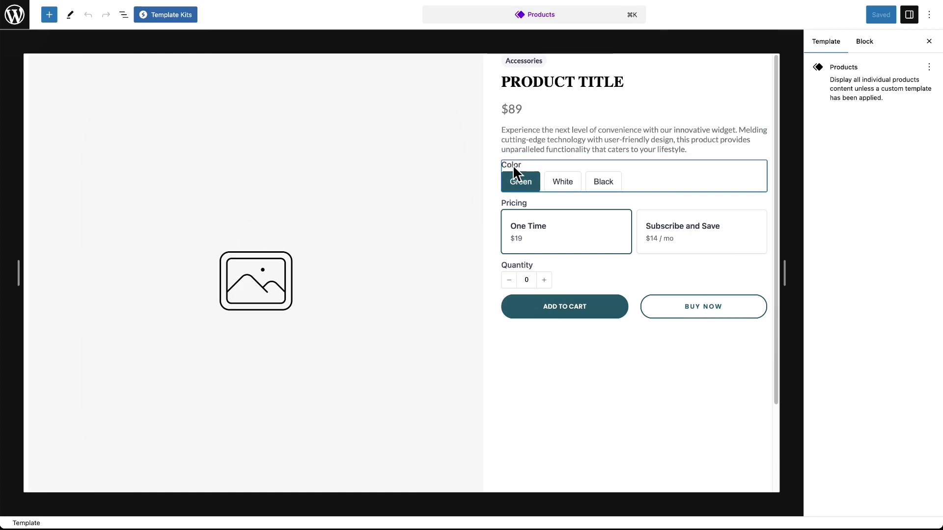
Select the template's Product Variants block and look through its Block settings
{"action": "left_click", "coordinate": [643, 178]}
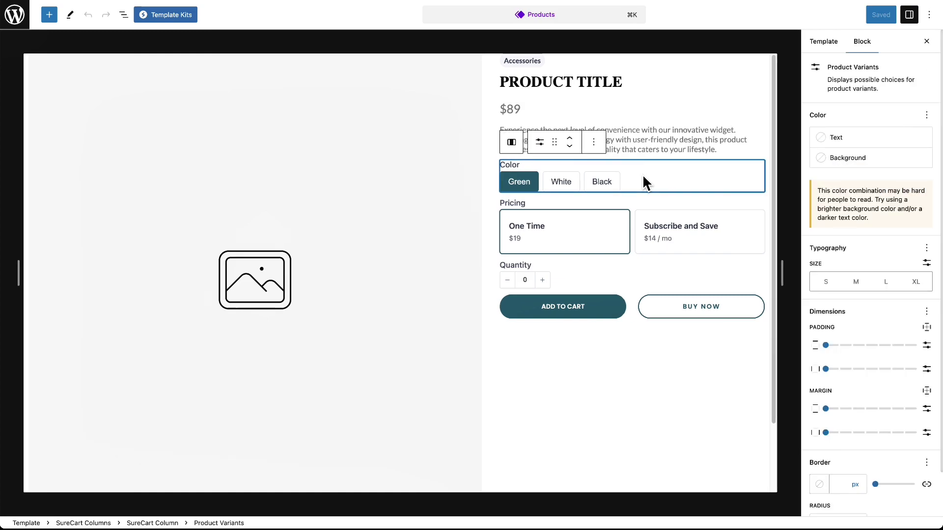
{"action": "scroll", "coordinate": [864, 187], "scroll_direction": "down", "scroll_amount": 2}
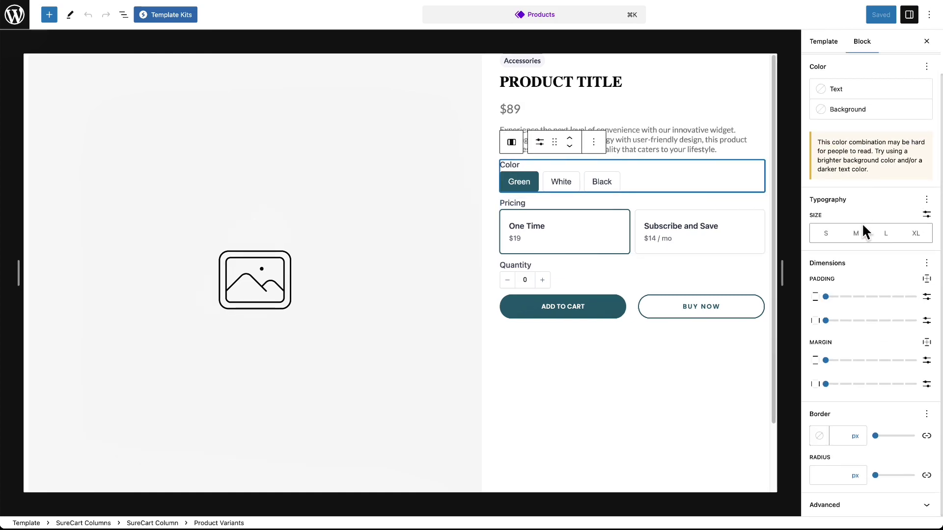
{"action": "scroll", "coordinate": [865, 256], "scroll_direction": "up", "scroll_amount": 2}
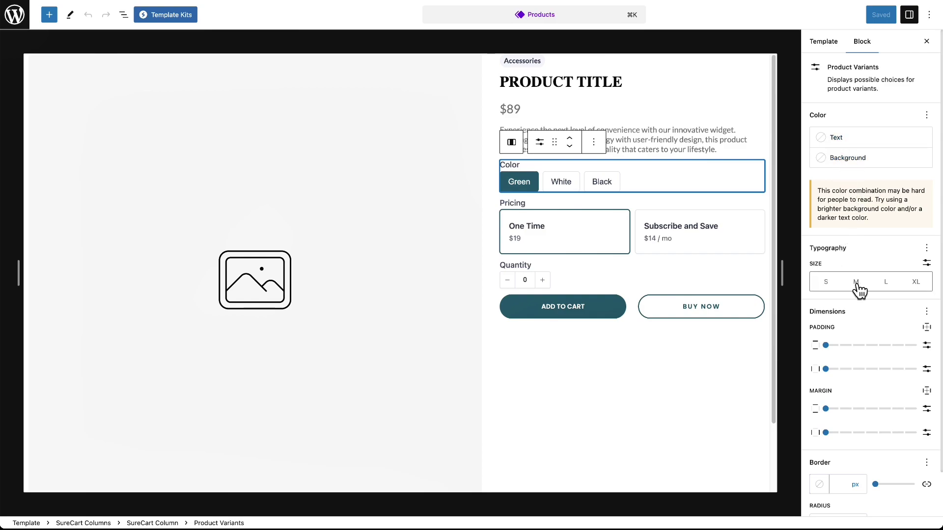
{"action": "scroll", "coordinate": [852, 250], "scroll_direction": "down", "scroll_amount": 2}
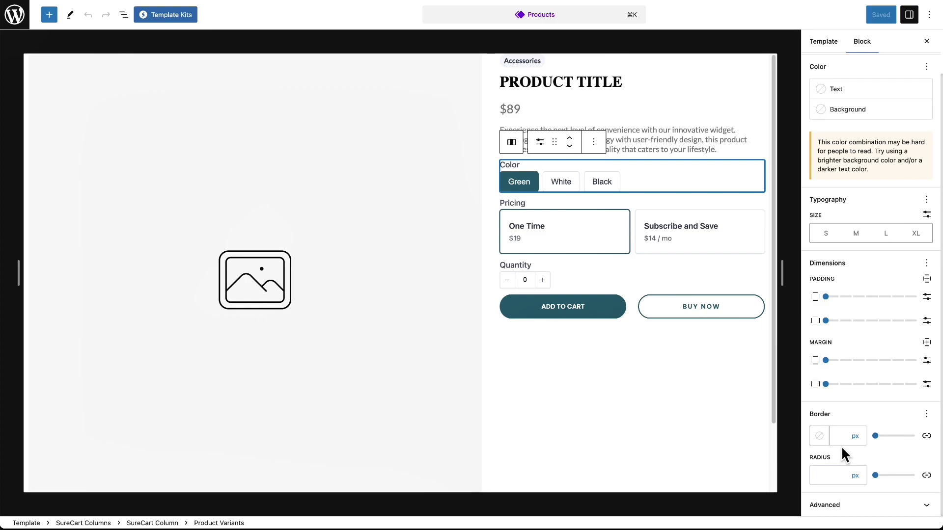
{"action": "scroll", "coordinate": [840, 446], "scroll_direction": "up", "scroll_amount": 2}
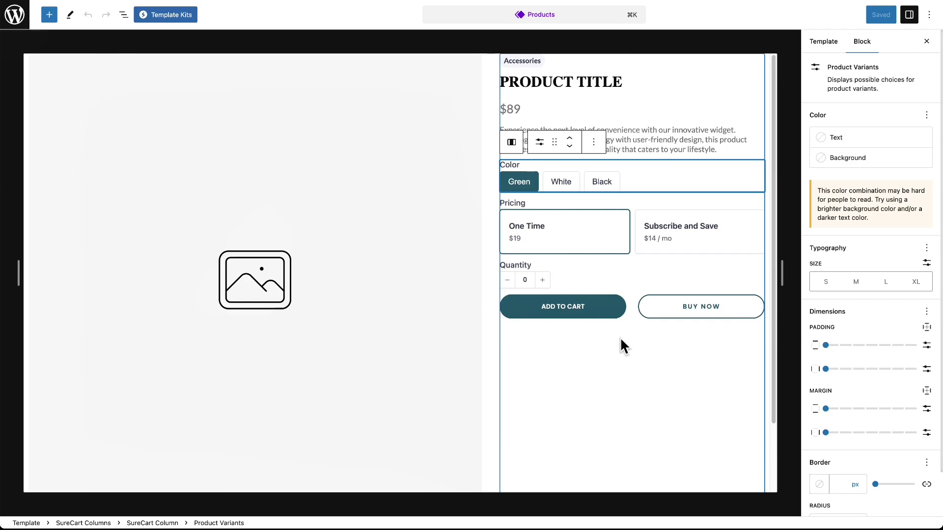
Select the Add To Cart Button block and review its 'Sold out' and 'Unavailable' labels, leaving both unchanged
{"action": "left_click", "coordinate": [605, 308]}
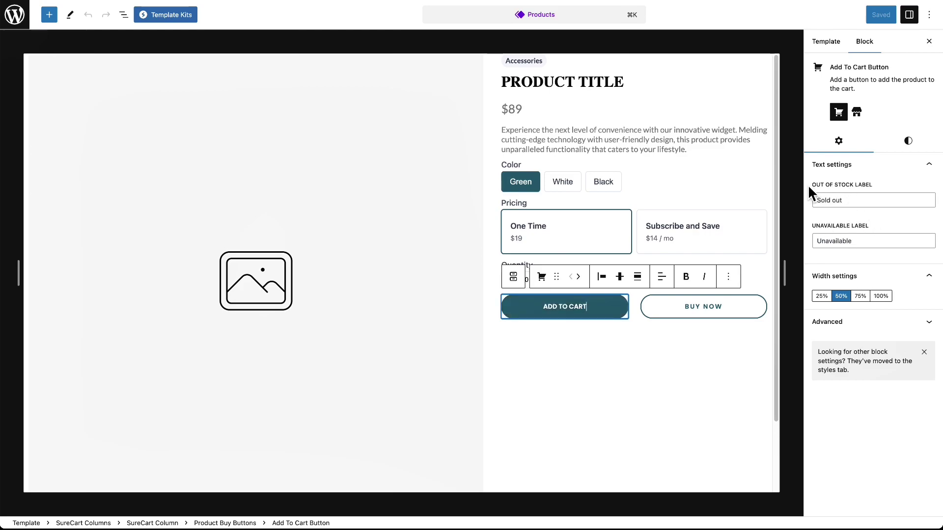
{"action": "triple_click", "coordinate": [859, 200]}
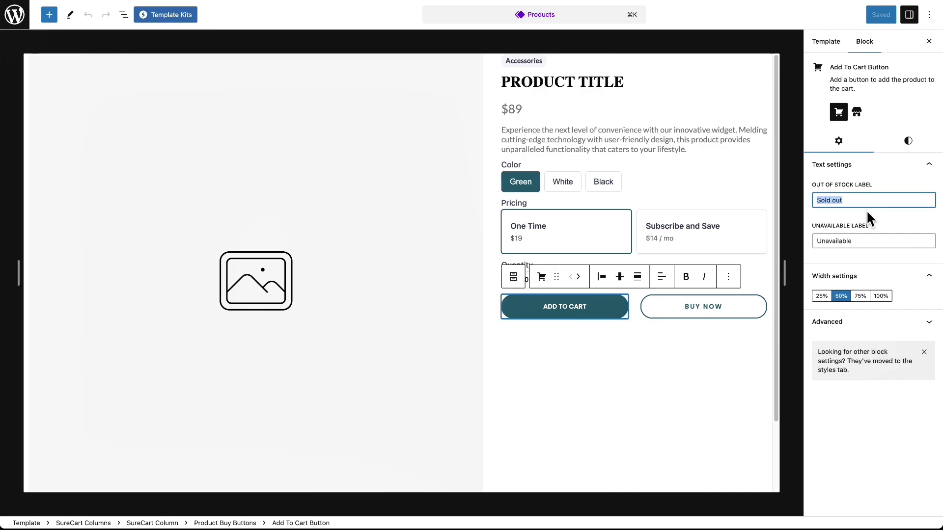
{"action": "left_click", "coordinate": [873, 219]}
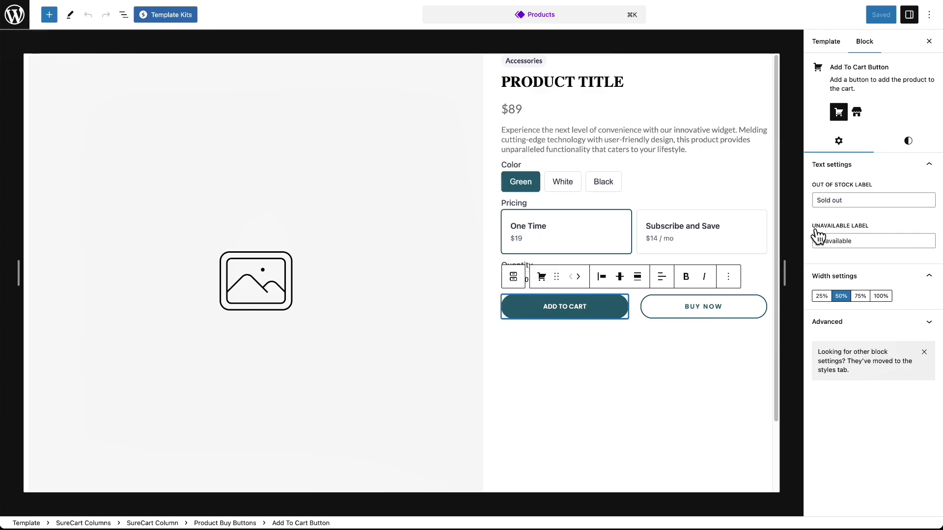
{"action": "left_click", "coordinate": [876, 240]}
{"action": "double_click", "coordinate": [877, 240]}
{"action": "left_click", "coordinate": [878, 260]}
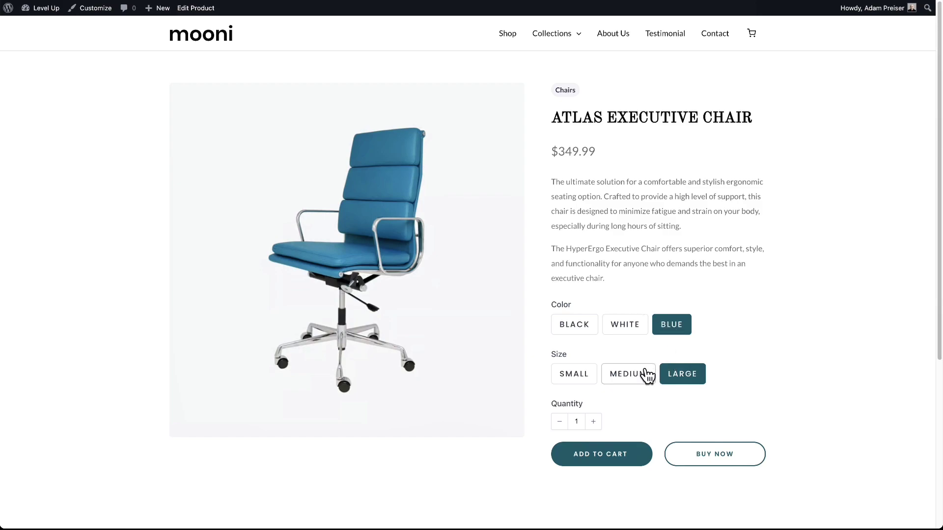
Add the Blue / Large Atlas Executive Chair at $349.99 to the cart
{"action": "left_click", "coordinate": [593, 461]}
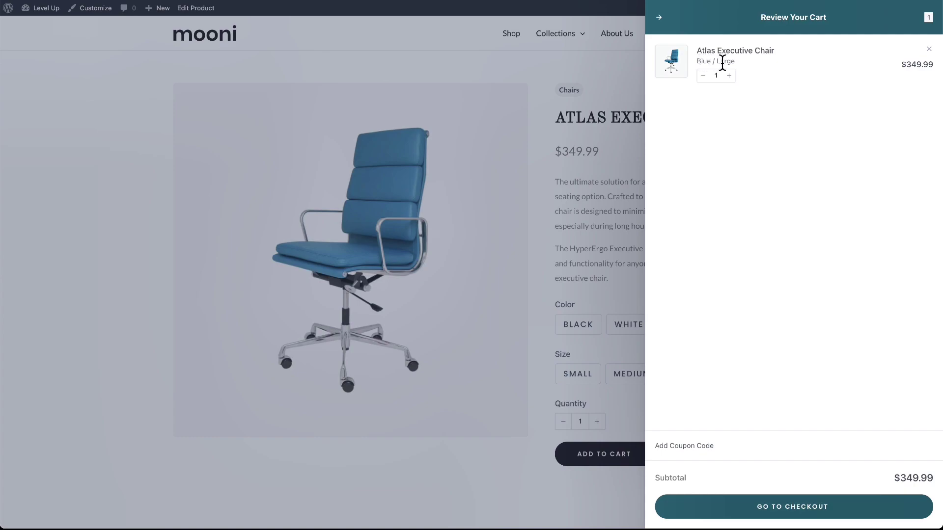
Add the Blue / Medium chair at $299.99, then go to checkout with both chairs totalling $649.98
{"action": "left_click", "coordinate": [660, 18]}
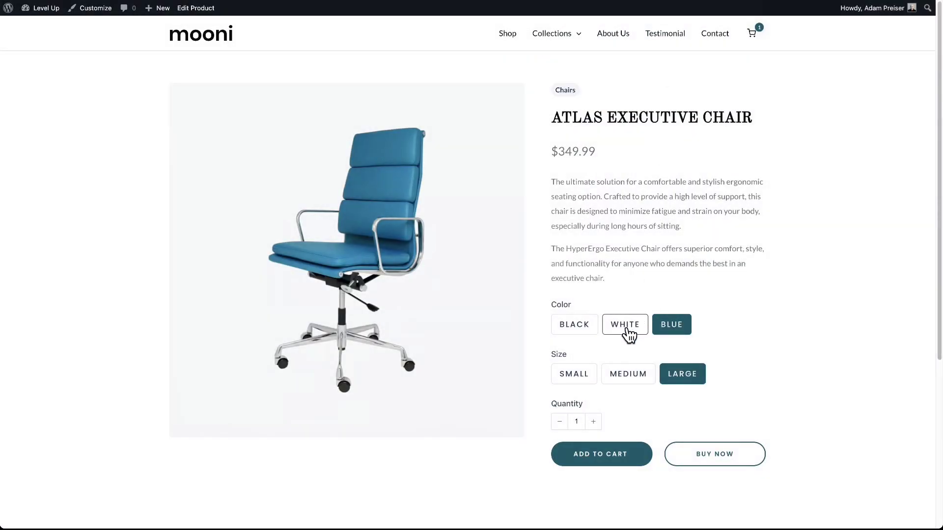
{"action": "left_click", "coordinate": [618, 378]}
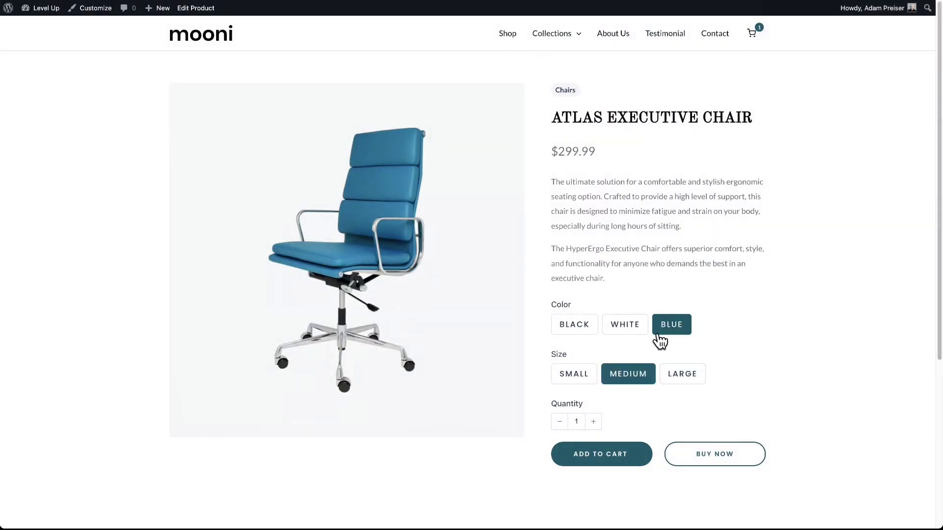
{"action": "left_click", "coordinate": [606, 462]}
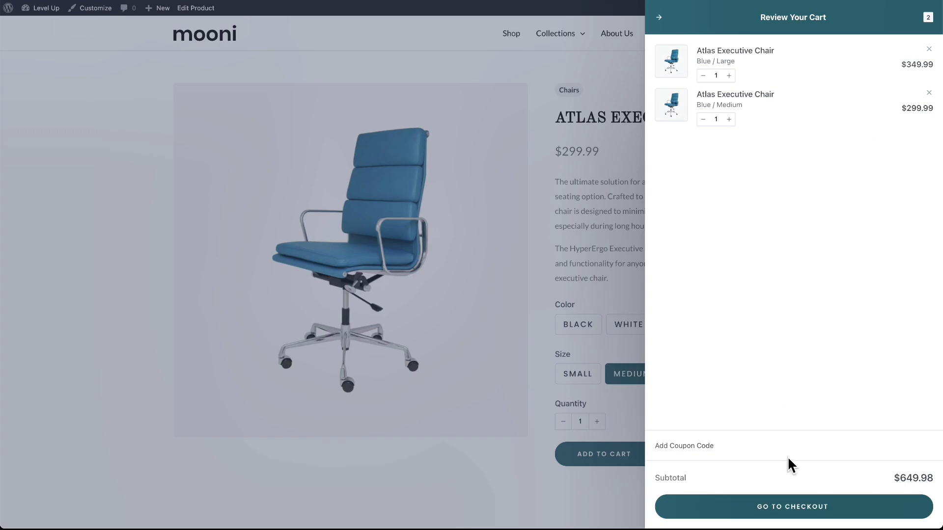
{"action": "left_click", "coordinate": [792, 507]}
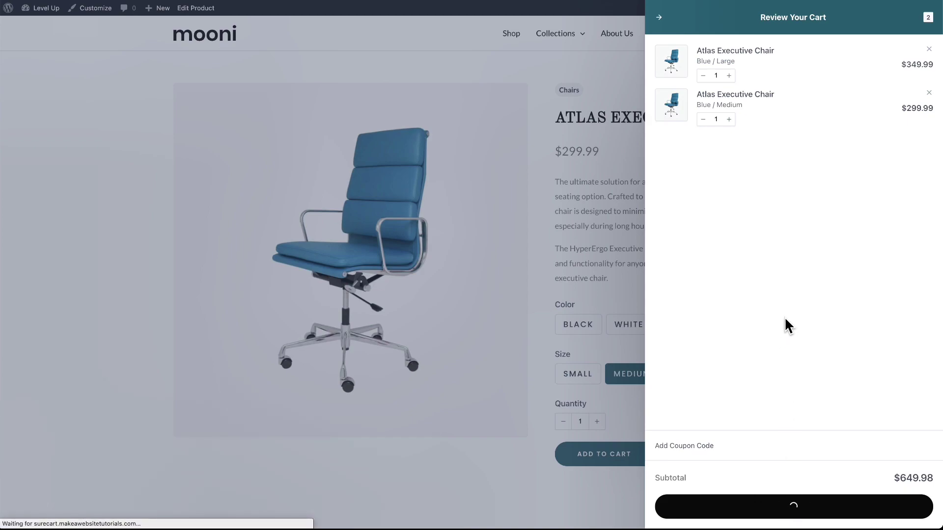